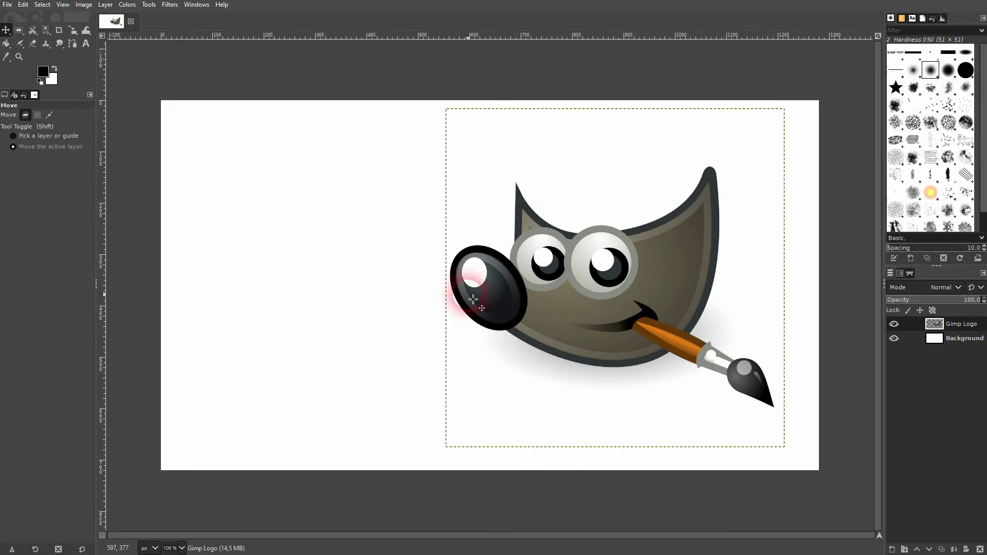
Hide and show the Gimp Logo and Background layers one after the other to see what each contains
{"action": "left_click", "coordinate": [894, 324]}
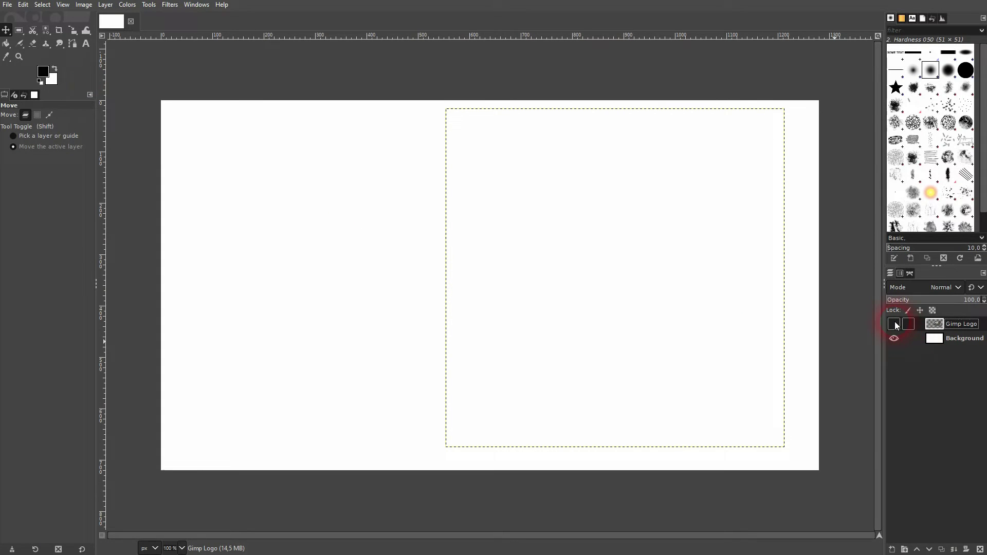
{"action": "left_click", "coordinate": [895, 324]}
{"action": "left_click", "coordinate": [894, 339]}
{"action": "left_click", "coordinate": [895, 339]}
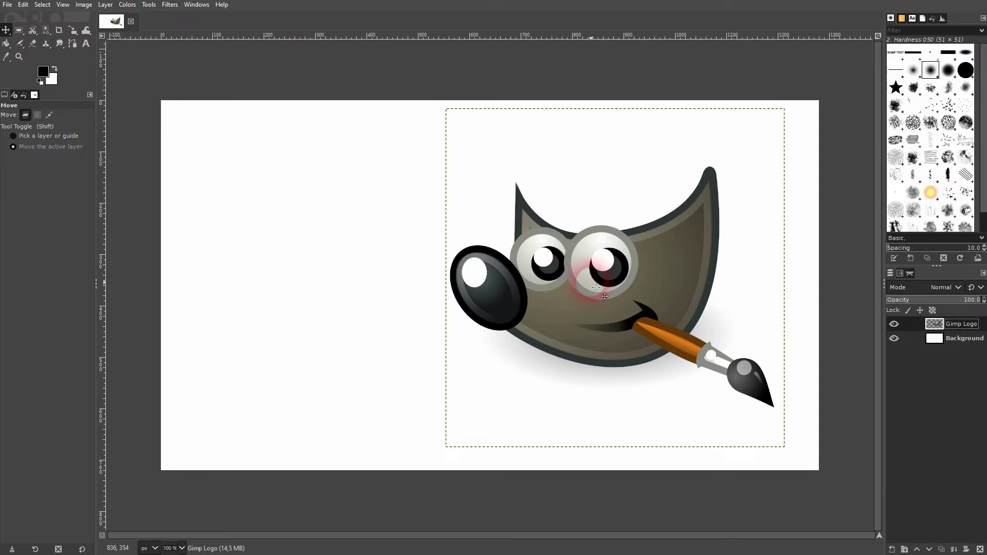
Activate the Alignment tool and pick the Gimp Logo layer as the item to align
{"action": "left_click", "coordinate": [61, 43]}
{"action": "left_click", "coordinate": [6, 31]}
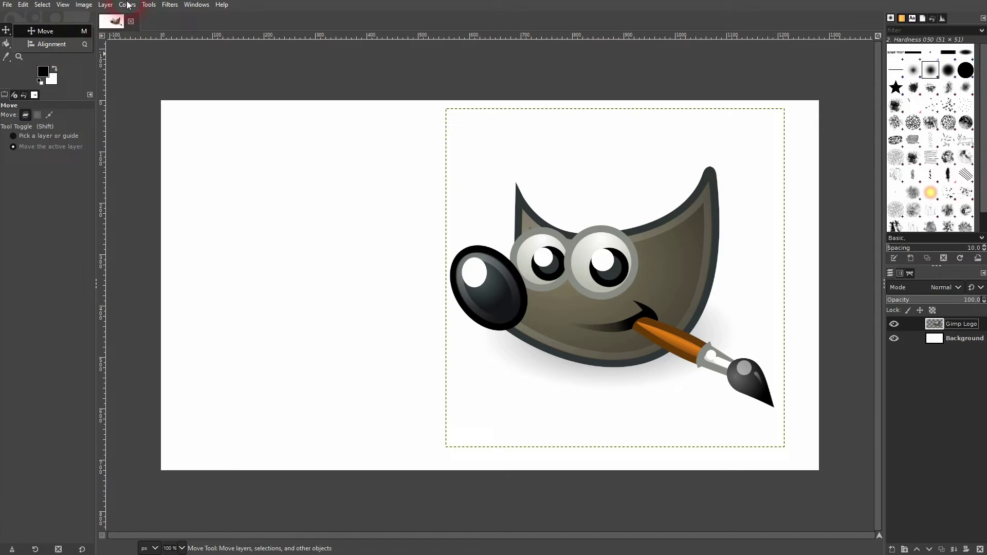
{"action": "left_click", "coordinate": [149, 5]}
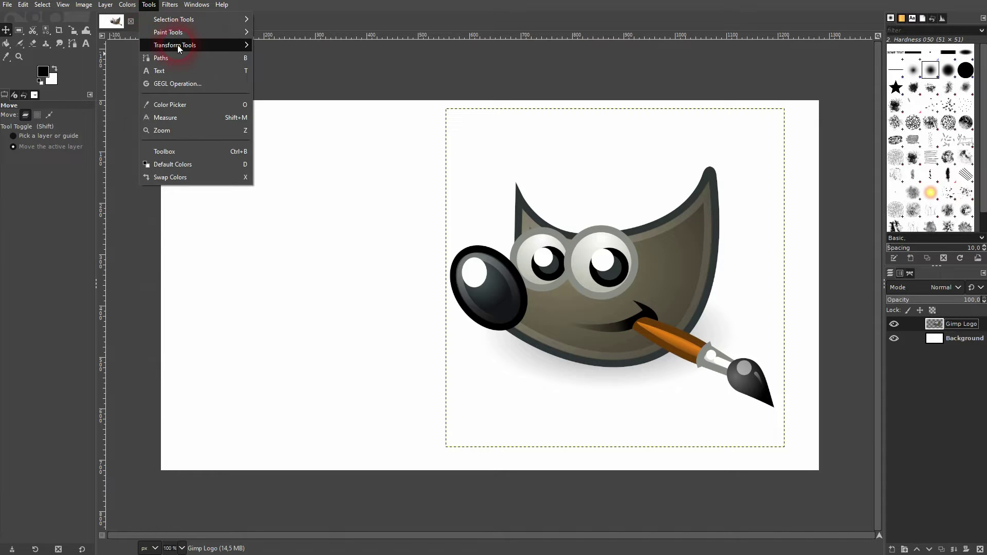
{"action": "mouse_move", "coordinate": [177, 45]}
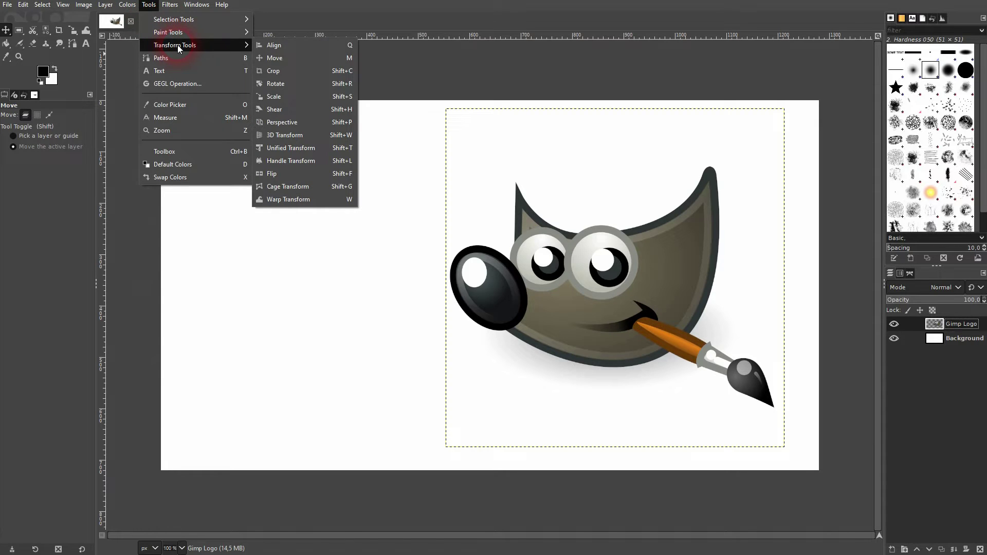
{"action": "left_click", "coordinate": [302, 47]}
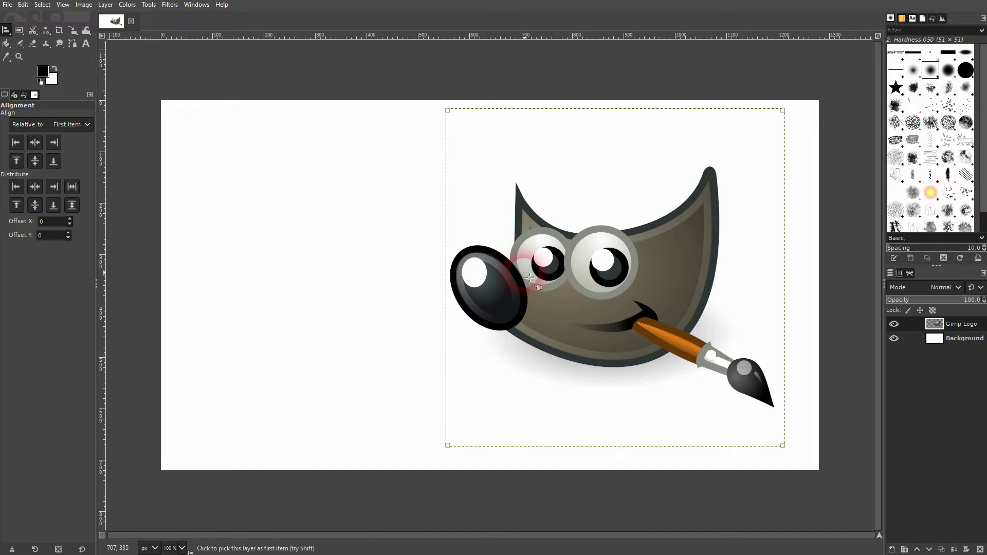
{"action": "left_click", "coordinate": [451, 117]}
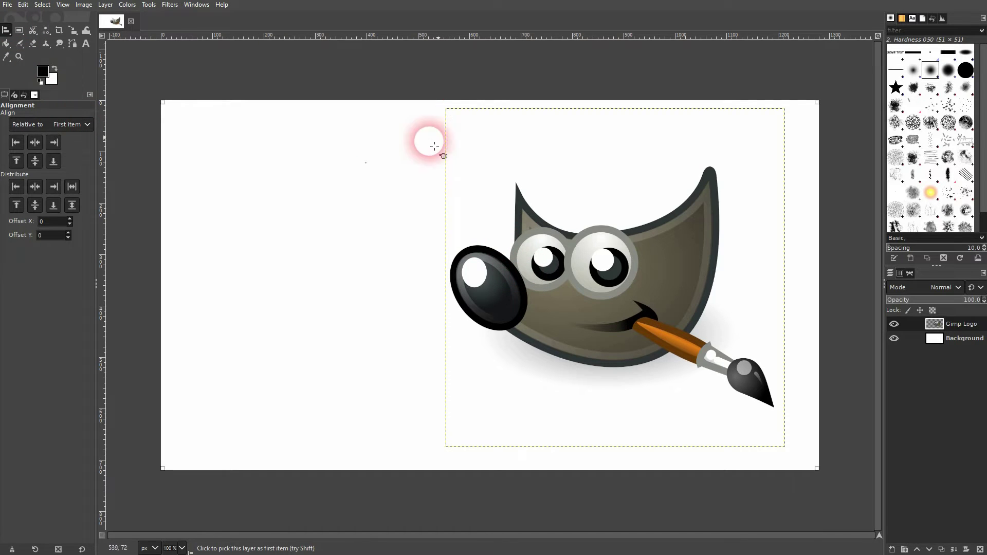
{"action": "left_click", "coordinate": [456, 114]}
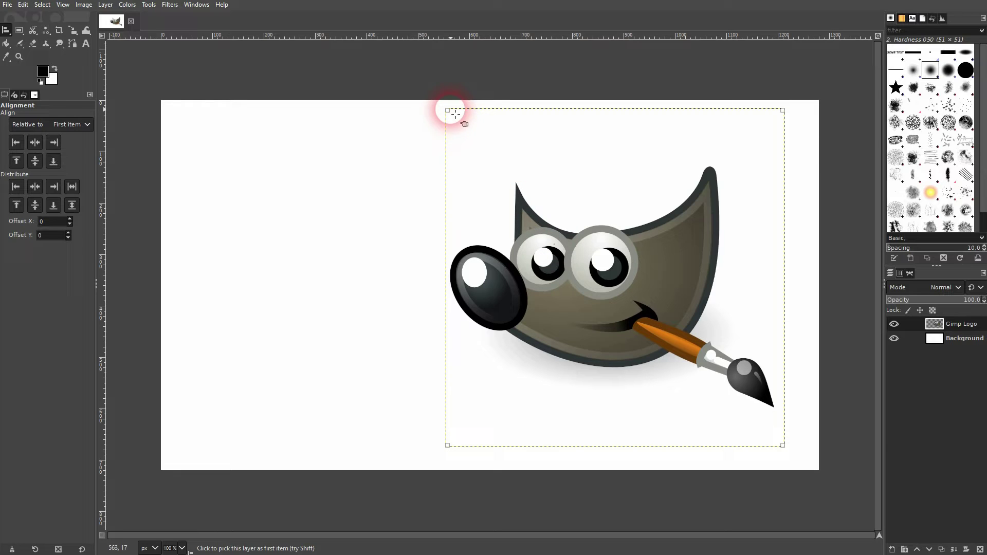
{"action": "left_click", "coordinate": [315, 202]}
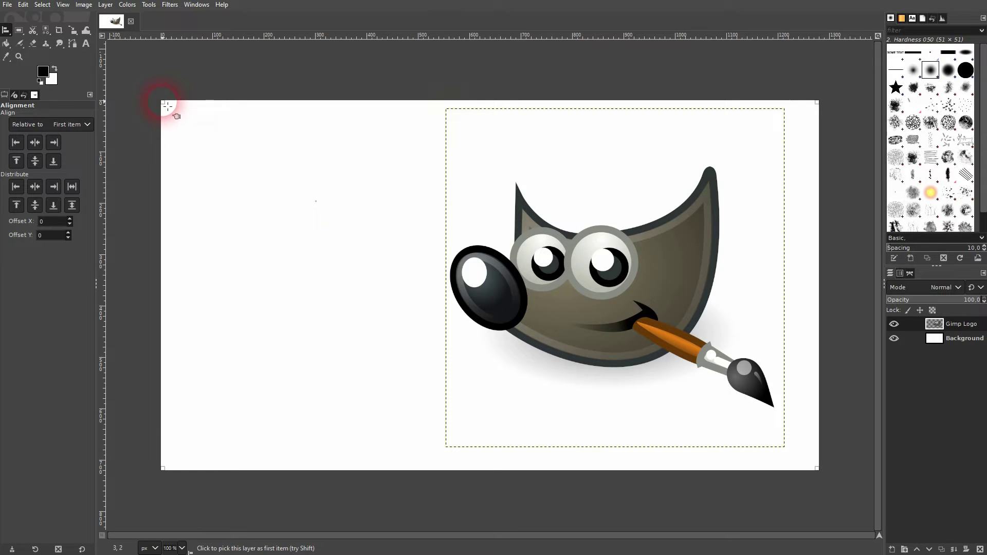
{"action": "left_click", "coordinate": [610, 272]}
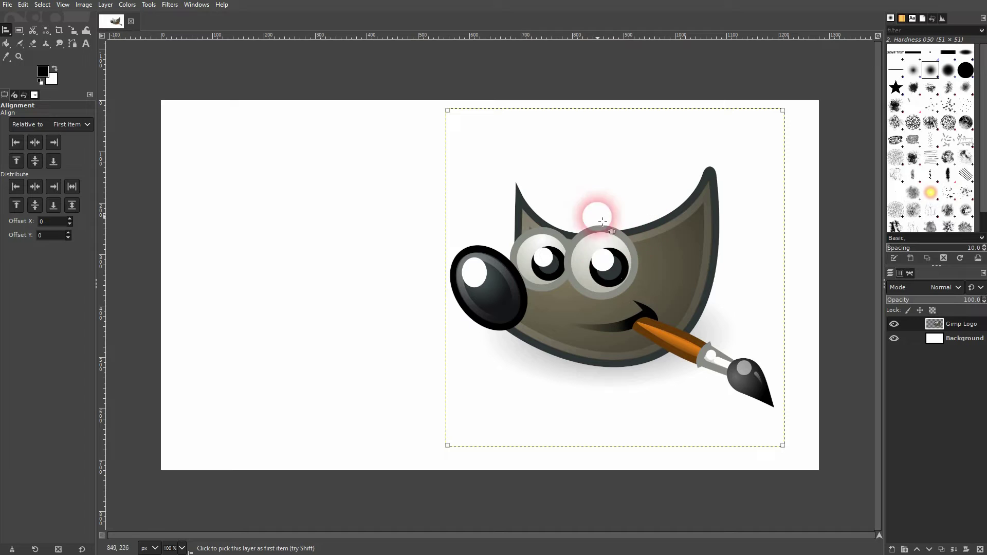
Center the Gimp Logo layer horizontally and vertically on the canvas, keeping the alignment relative to First item
{"action": "left_click", "coordinate": [88, 124]}
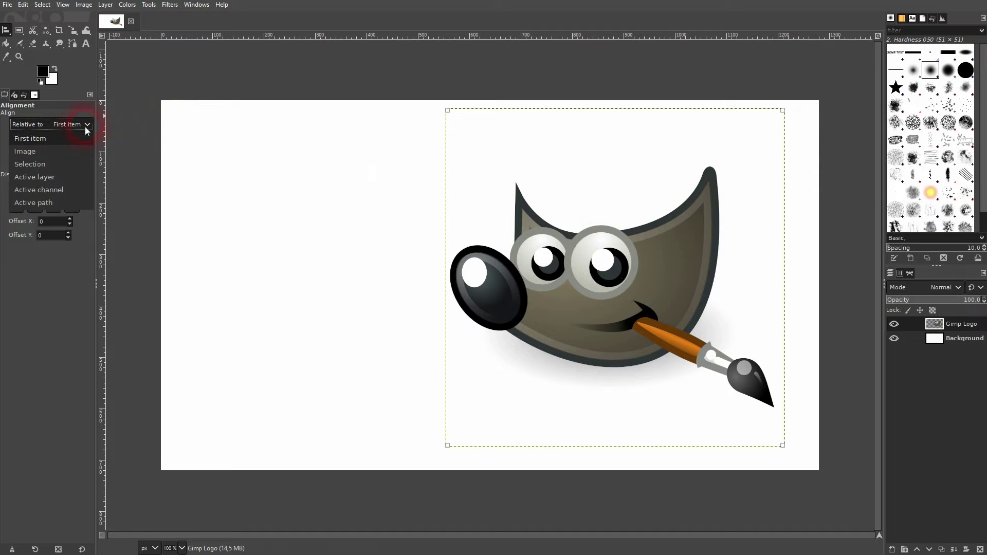
{"action": "left_click", "coordinate": [46, 141]}
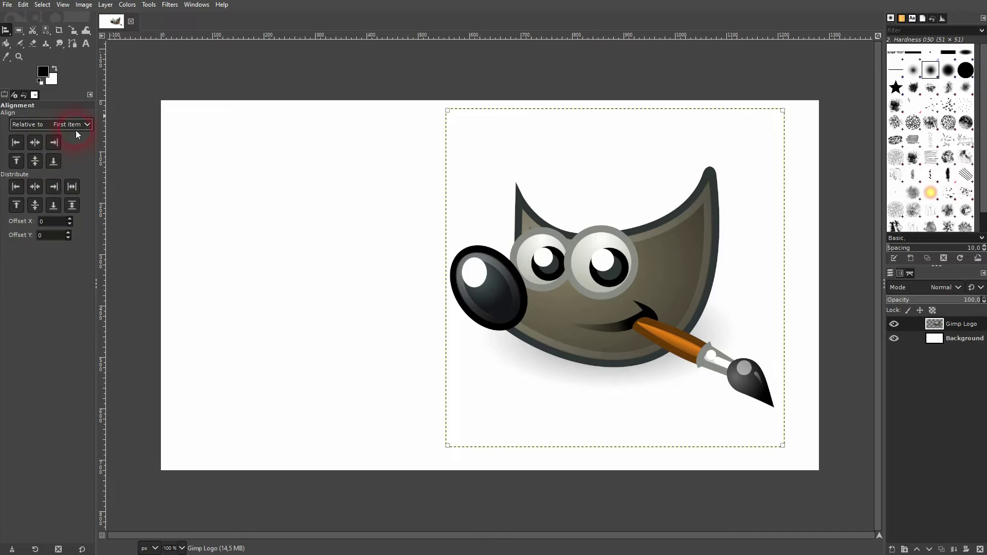
{"action": "left_click", "coordinate": [36, 143]}
{"action": "left_click", "coordinate": [37, 162]}
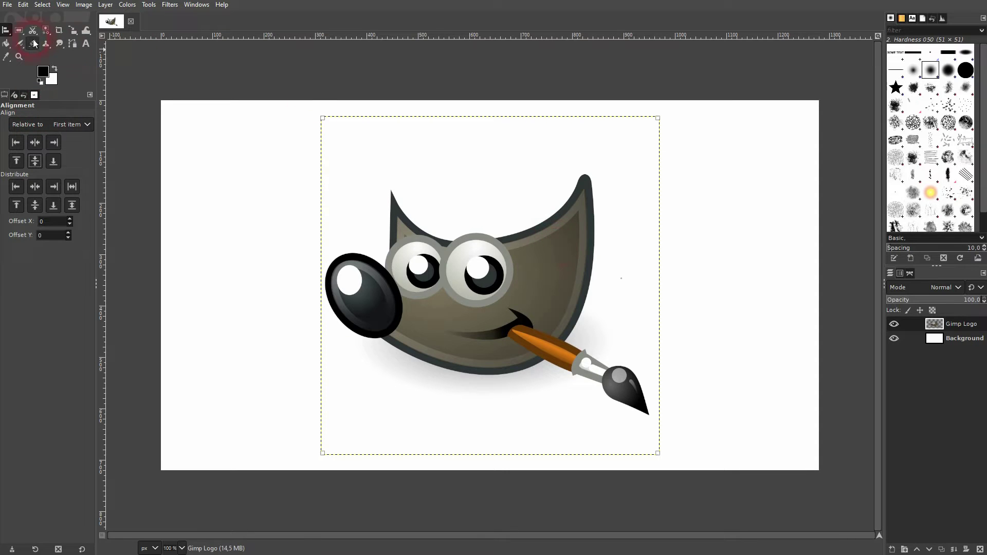
Move the Gimp Logo layer to the right of center and crop the current layer only, to about 651 × 570 px, trimming its empty upper margin
{"action": "left_click_drag", "start_coordinate": [6, 29], "coordinate": [31, 31]}
{"action": "left_click_drag", "start_coordinate": [557, 291], "coordinate": [618, 295]}
{"action": "left_click", "coordinate": [59, 37]}
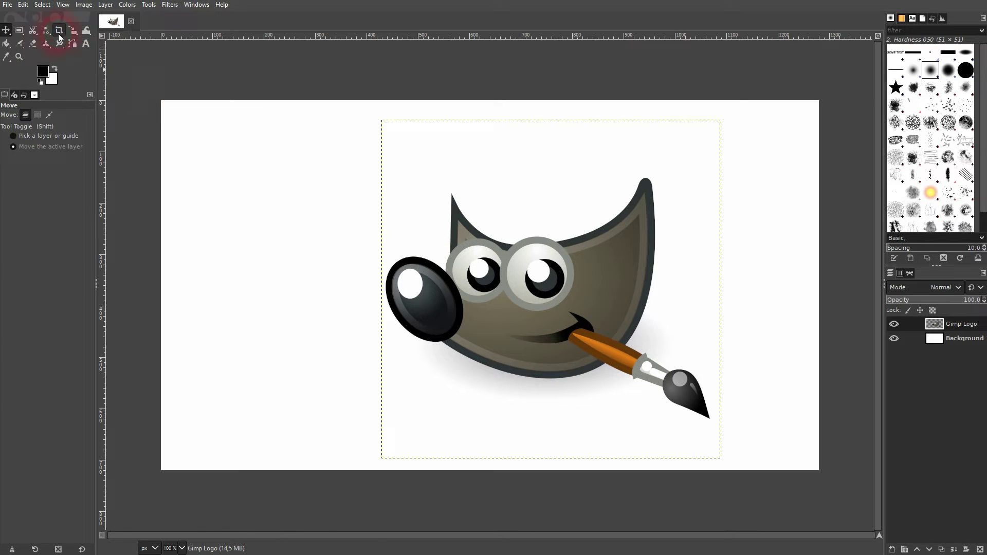
{"action": "left_click", "coordinate": [502, 120]}
{"action": "left_click", "coordinate": [63, 99]}
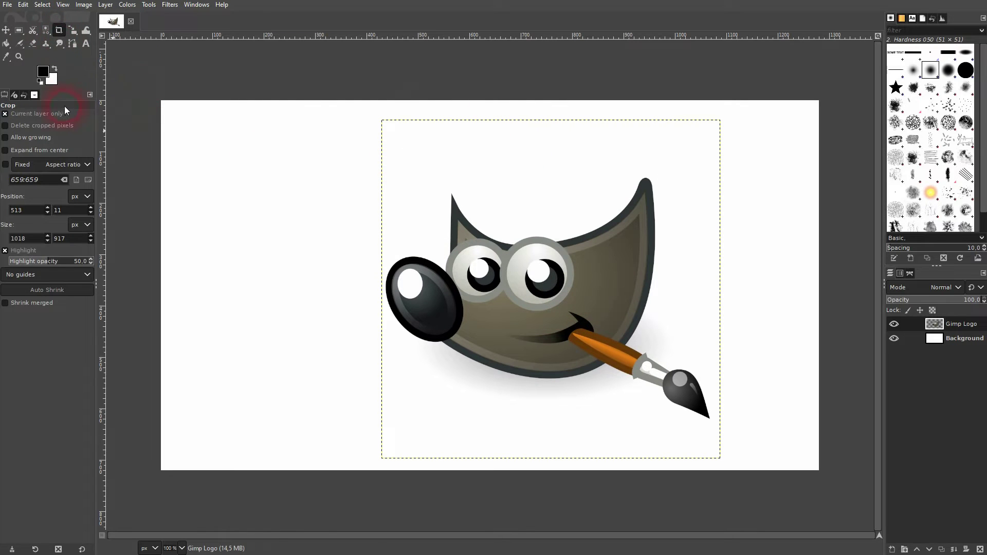
{"action": "left_click", "coordinate": [11, 118]}
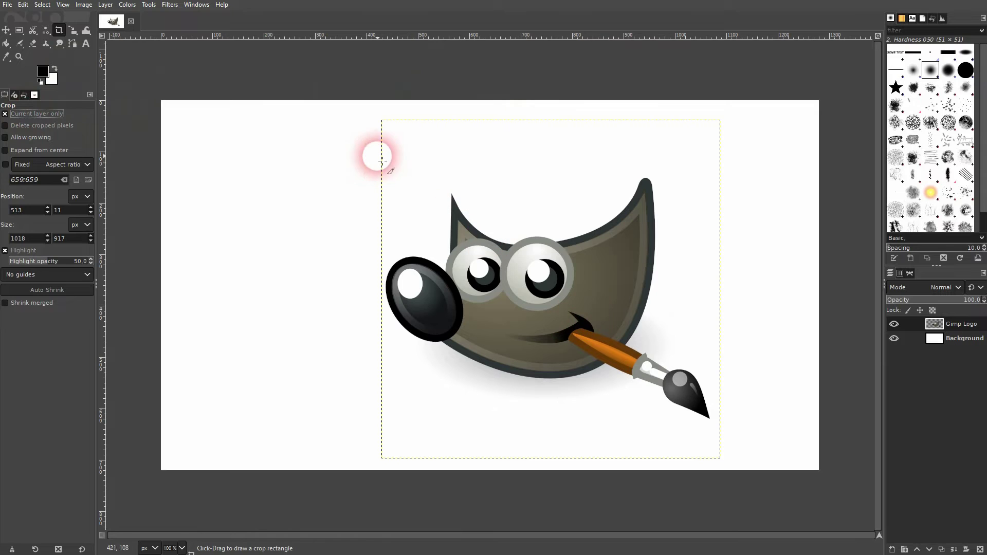
{"action": "left_click_drag", "start_coordinate": [391, 168], "coordinate": [739, 486]}
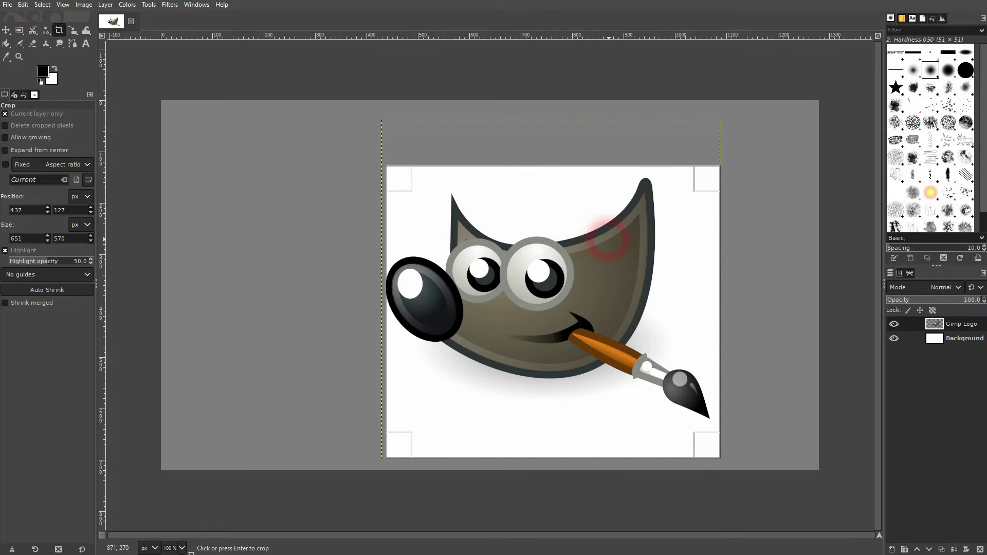
{"action": "left_click", "coordinate": [606, 246]}
{"action": "left_click", "coordinate": [67, 31]}
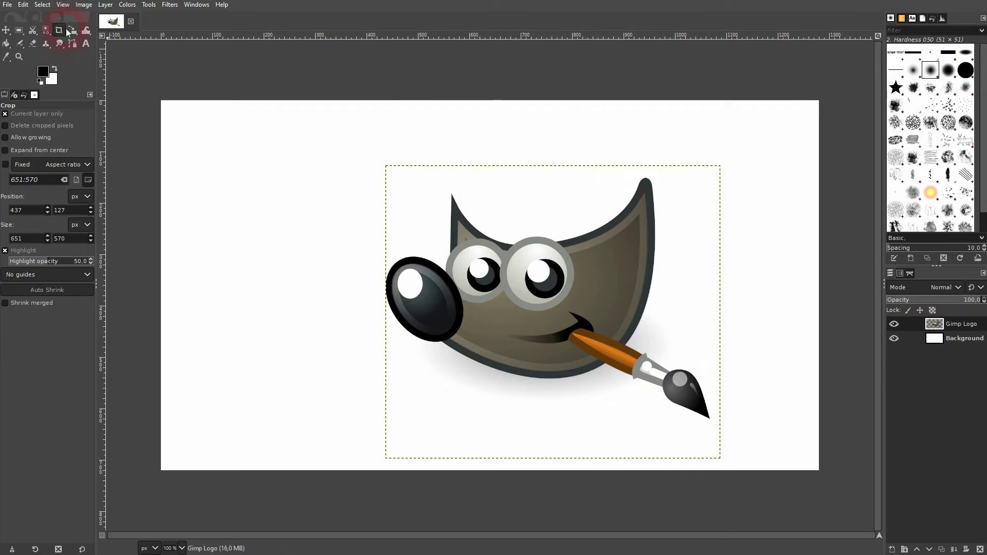
Center the cropped Gimp Logo layer horizontally and vertically on the canvas with the Alignment tool
{"action": "left_click", "coordinate": [7, 31]}
{"action": "left_click", "coordinate": [41, 42]}
{"action": "left_click", "coordinate": [573, 311]}
{"action": "left_click", "coordinate": [219, 211]}
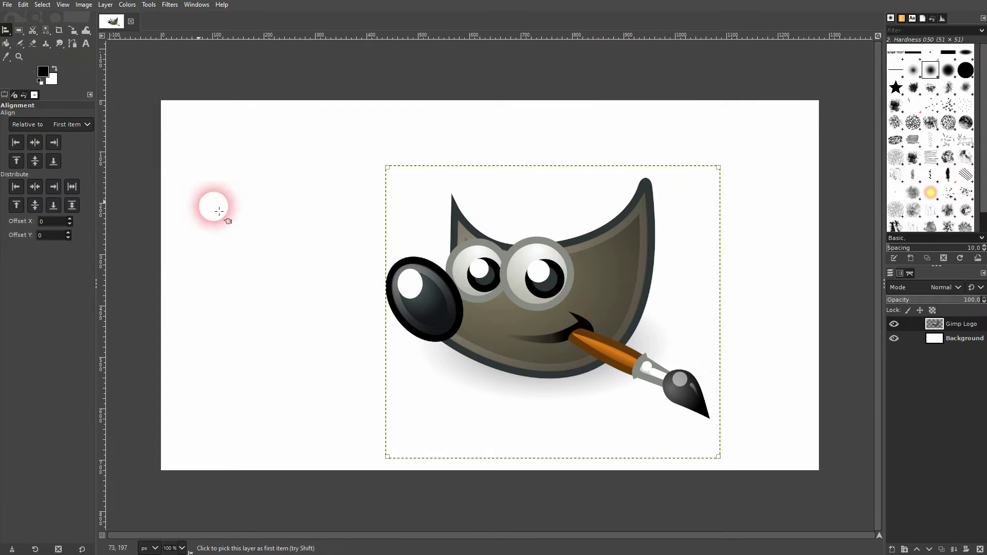
{"action": "left_click", "coordinate": [34, 142]}
{"action": "left_click", "coordinate": [34, 161]}
{"action": "left_click", "coordinate": [488, 364]}
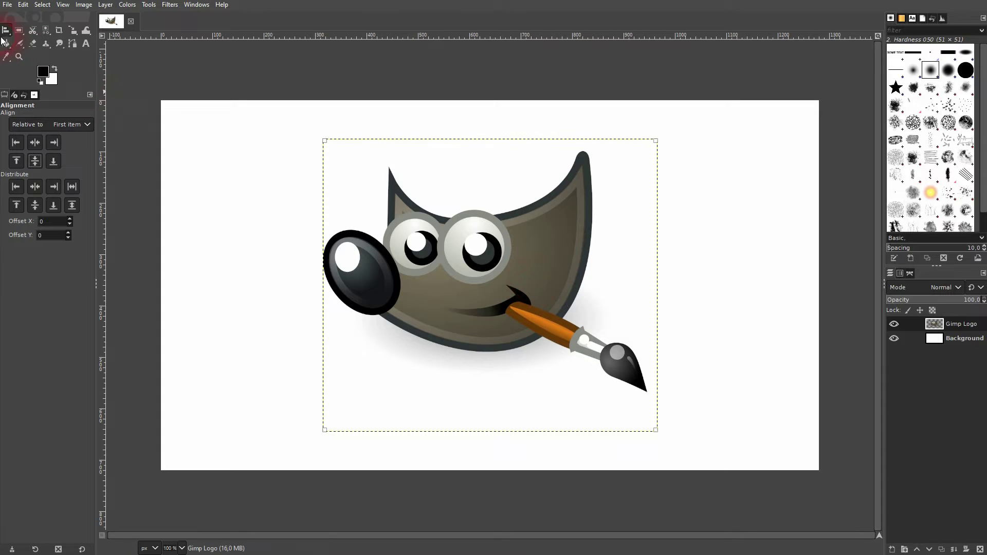
Return to the Move tool and crop the whole image to its content
{"action": "left_click_drag", "start_coordinate": [6, 30], "coordinate": [43, 33]}
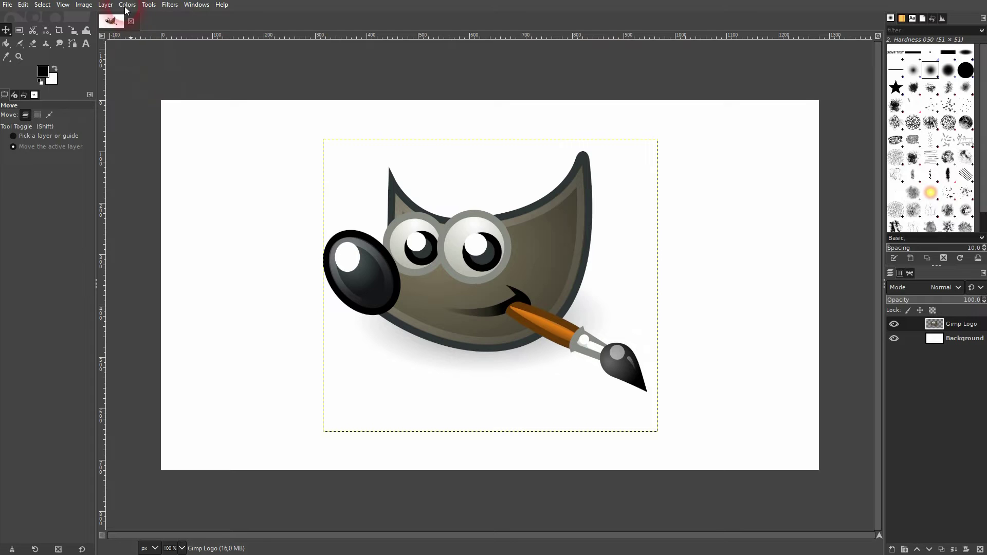
{"action": "left_click", "coordinate": [105, 6]}
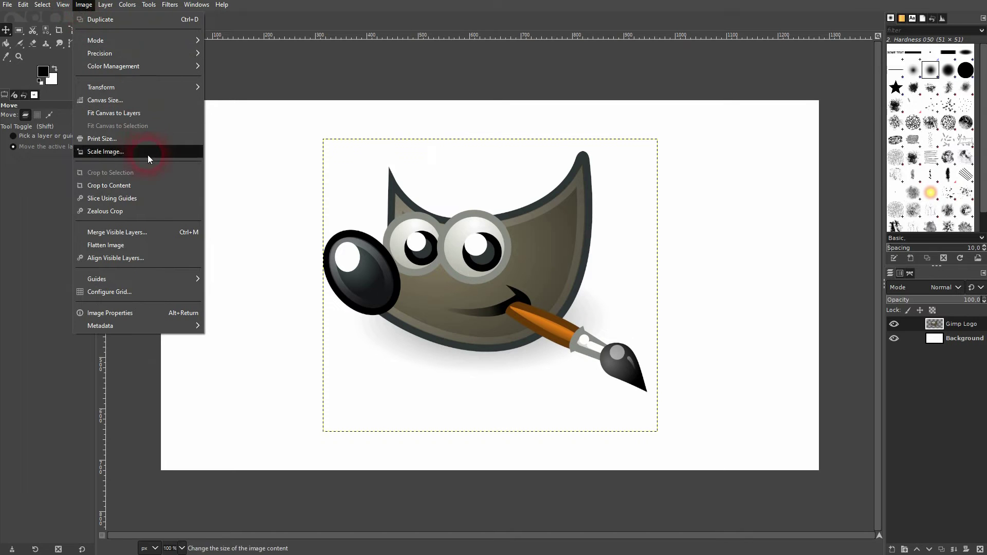
{"action": "left_click", "coordinate": [144, 187]}
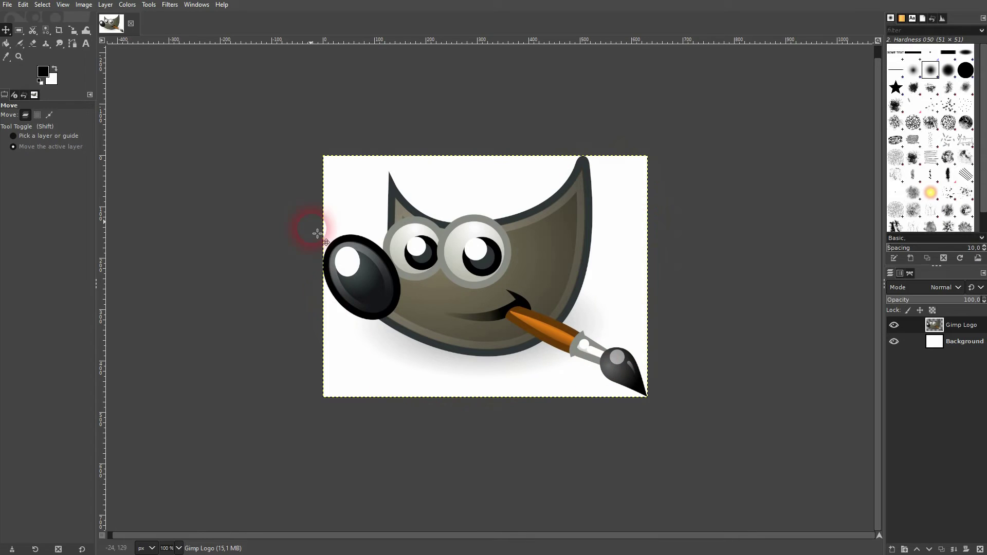
Create a new image from the 1280×720 (HD 720p) template
{"action": "left_click", "coordinate": [7, 5]}
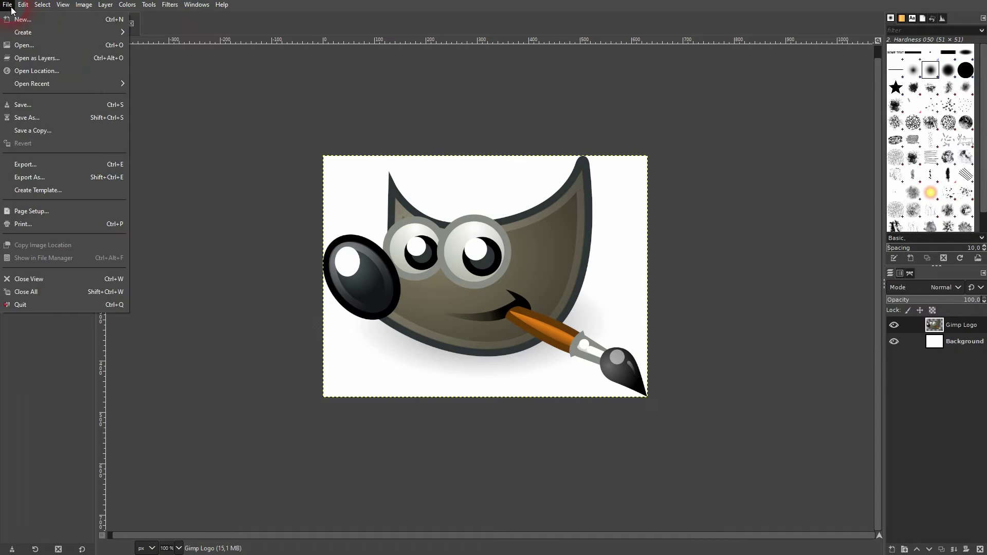
{"action": "mouse_move", "coordinate": [23, 4]}
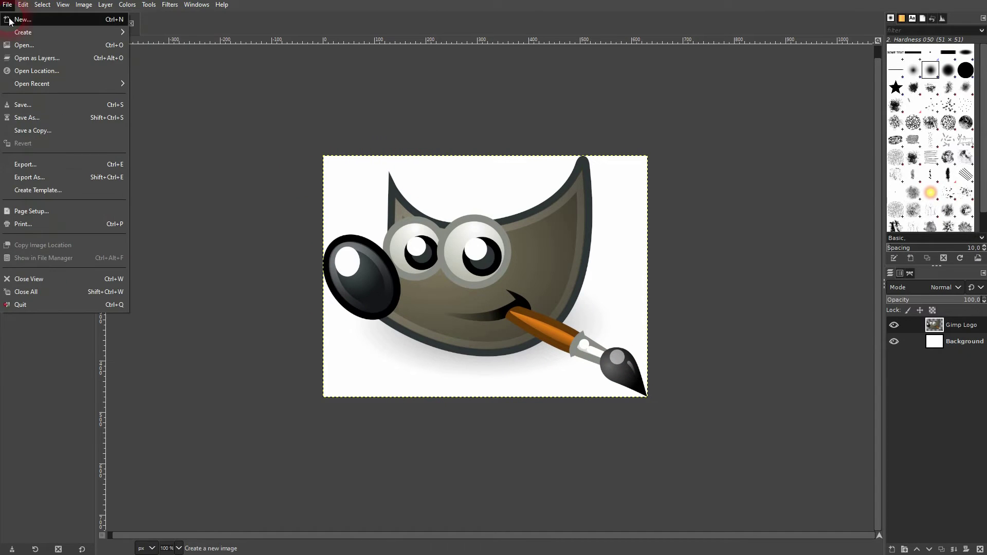
{"action": "left_click", "coordinate": [9, 21]}
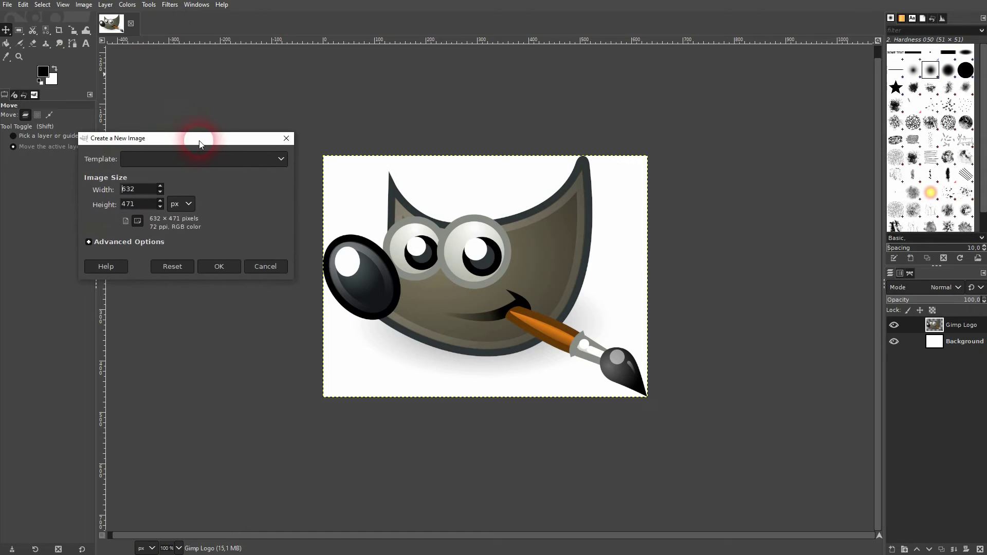
{"action": "left_click_drag", "start_coordinate": [199, 137], "coordinate": [222, 168]}
{"action": "left_click", "coordinate": [276, 188]}
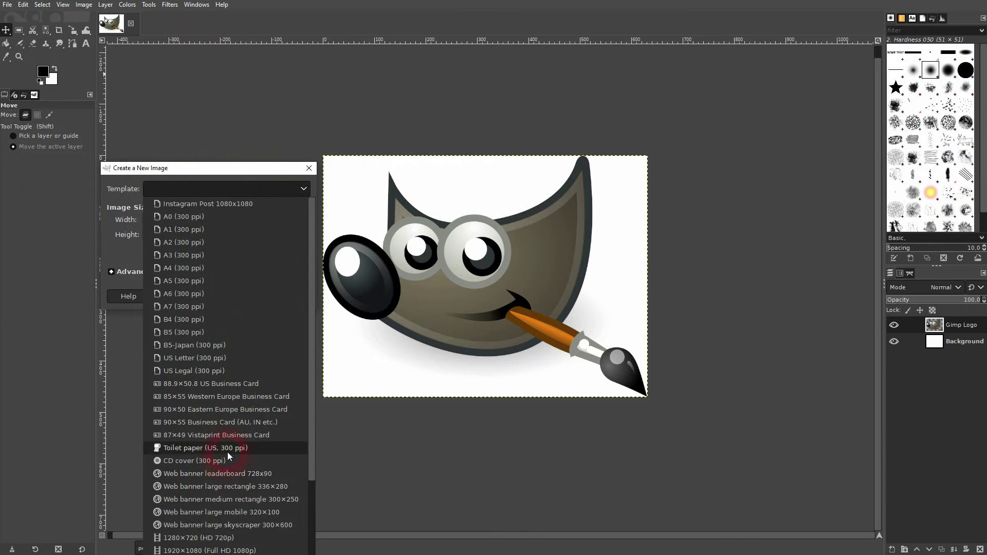
{"action": "scroll", "coordinate": [228, 452], "scroll_direction": "down", "scroll_amount": 3}
{"action": "left_click", "coordinate": [186, 410]}
{"action": "left_click", "coordinate": [242, 305]}
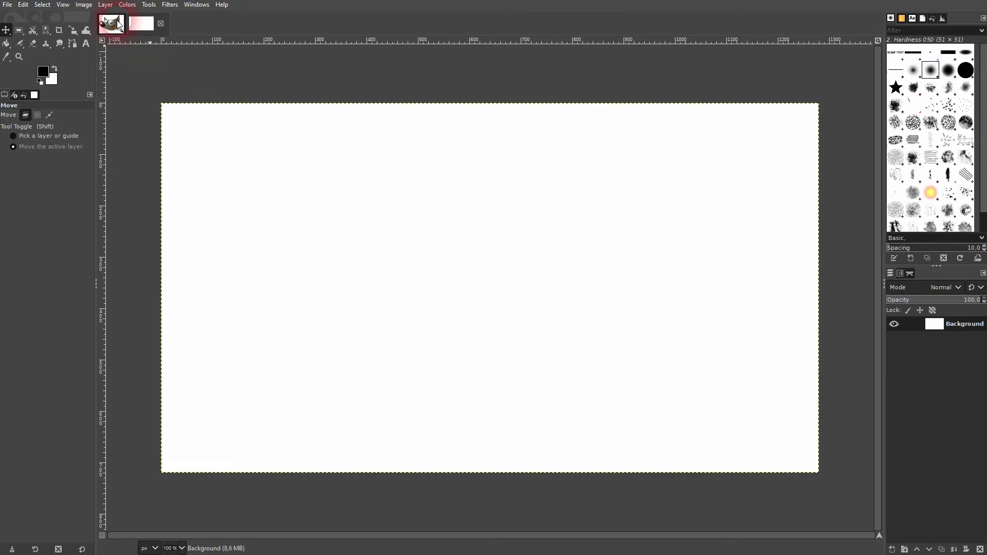
Copy the Gimp Logo layer from the cropped image and paste it into the new blank image
{"action": "left_click", "coordinate": [118, 24]}
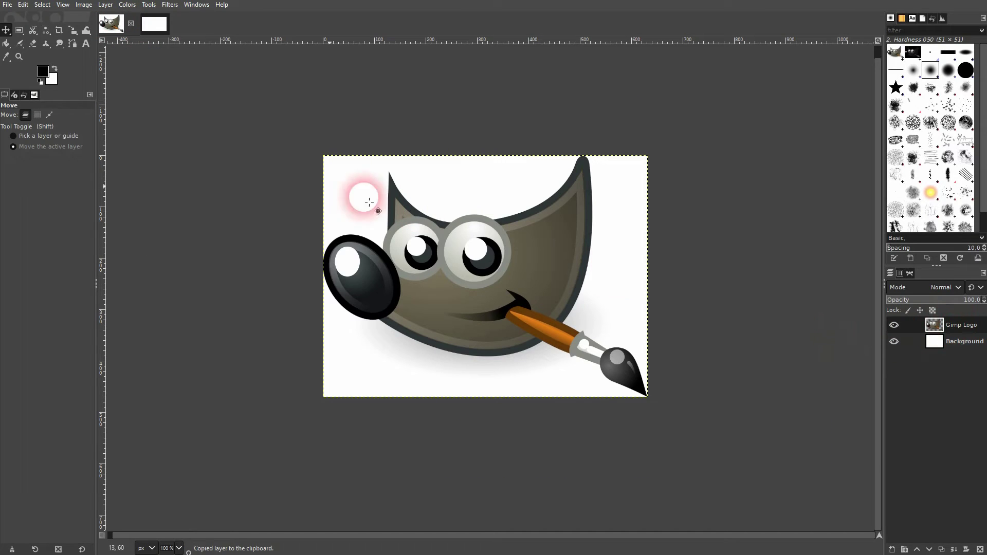
{"action": "left_click", "coordinate": [154, 25]}
{"action": "key", "text": "ctrl+v"}
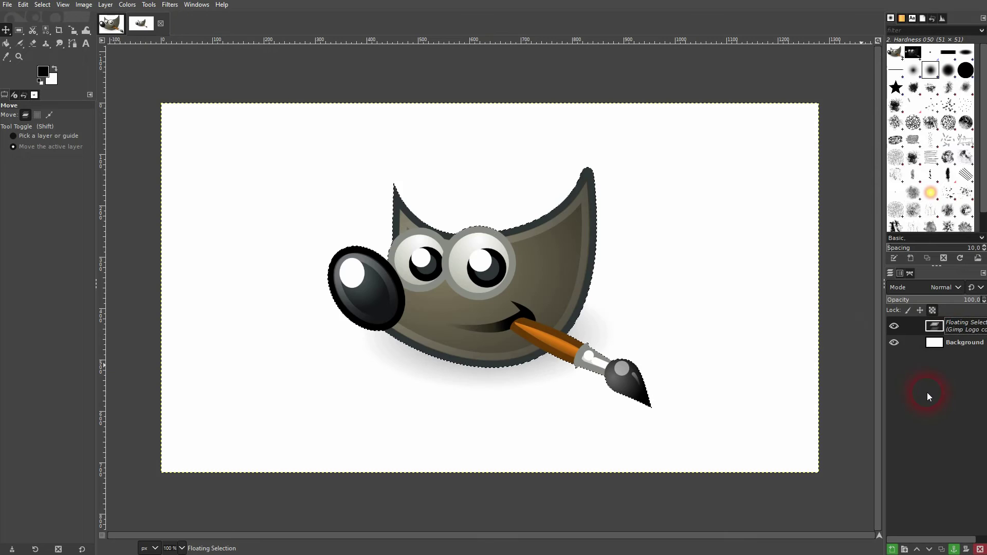
Turn the pasted floating selection into a layer named Logo
{"action": "double_click", "coordinate": [958, 330]}
{"action": "type", "text": "Logo"}
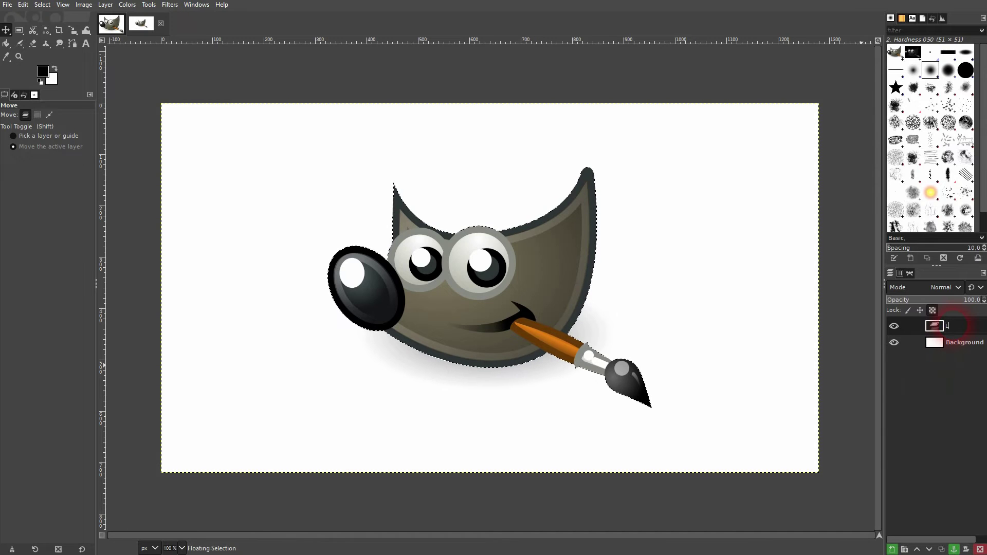
{"action": "key", "text": "Return"}
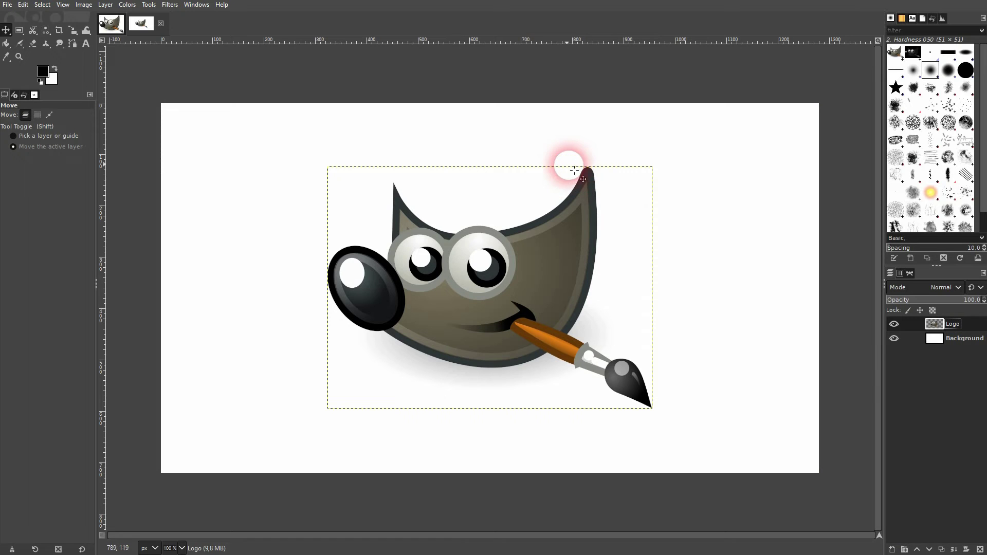
Move the Logo layer down and to the right, and center it horizontally and vertically on the canvas with the Alignment tool
{"action": "left_click_drag", "start_coordinate": [560, 324], "coordinate": [643, 343]}
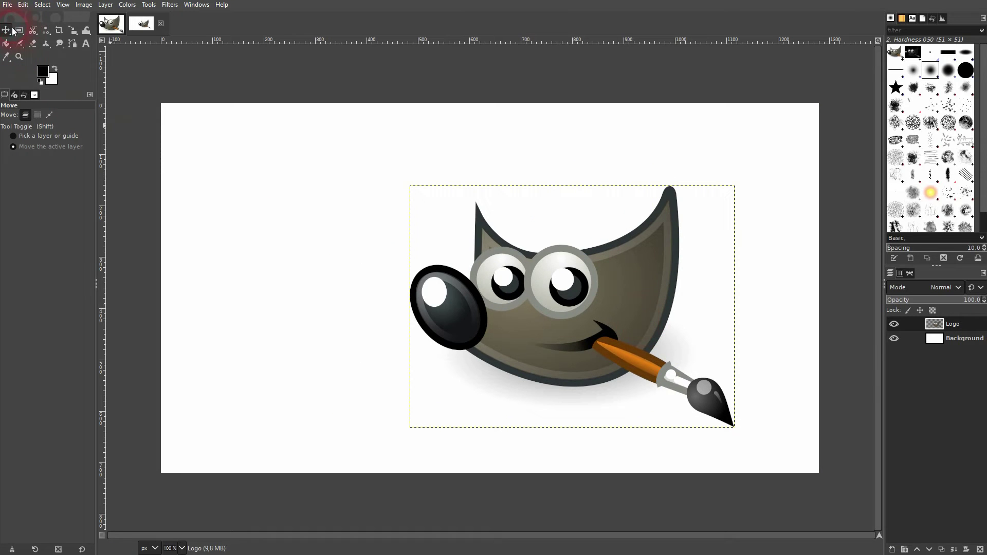
{"action": "left_click_drag", "start_coordinate": [13, 30], "coordinate": [41, 42]}
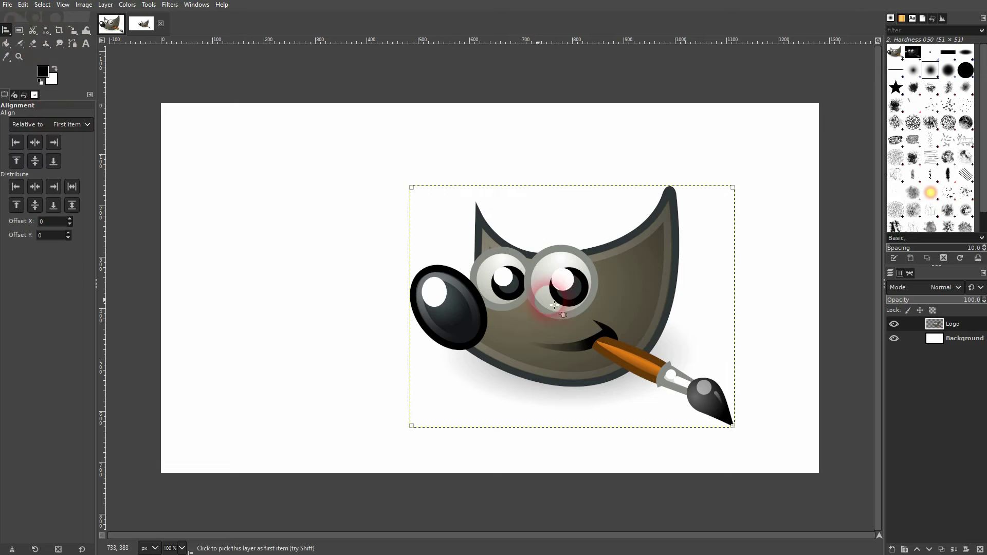
{"action": "left_click", "coordinate": [35, 144]}
{"action": "left_click", "coordinate": [37, 162]}
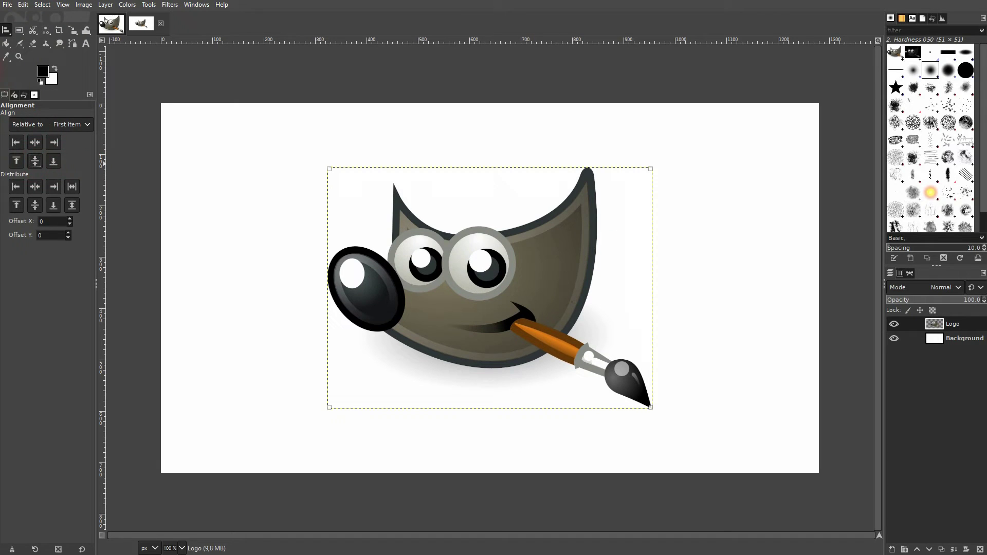
Hide the Logo layer and make the Background layer active
{"action": "left_click_drag", "start_coordinate": [2, 34], "coordinate": [51, 31]}
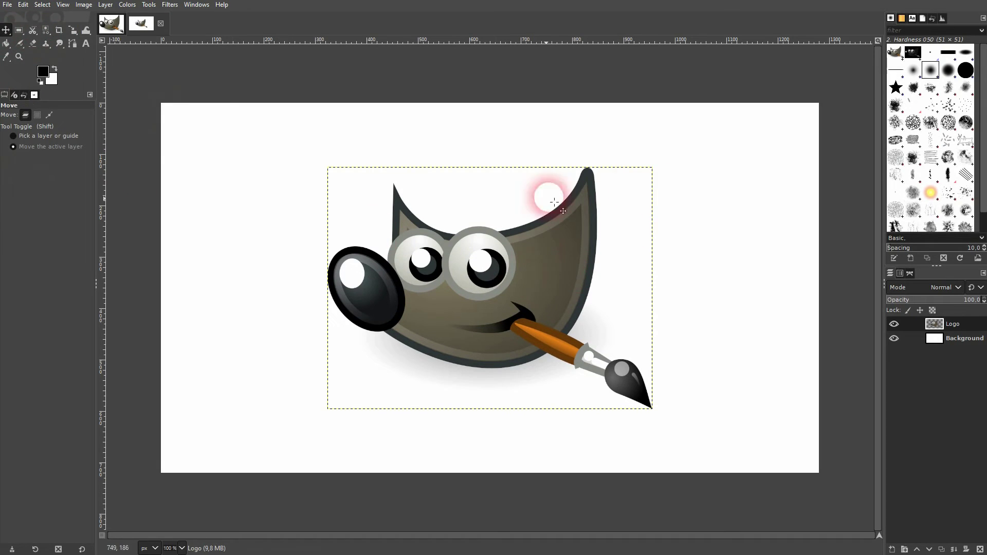
{"action": "left_click", "coordinate": [882, 344]}
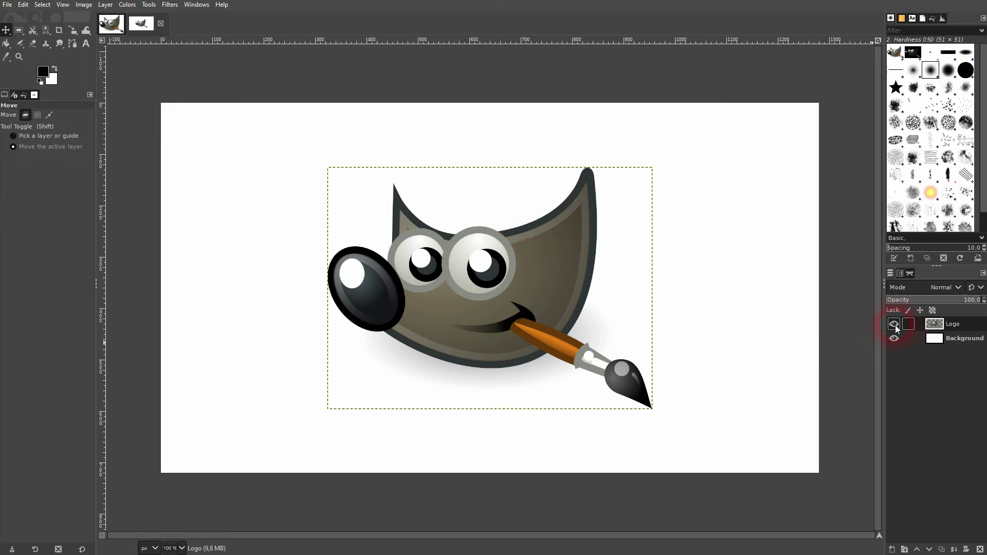
{"action": "left_click", "coordinate": [895, 325]}
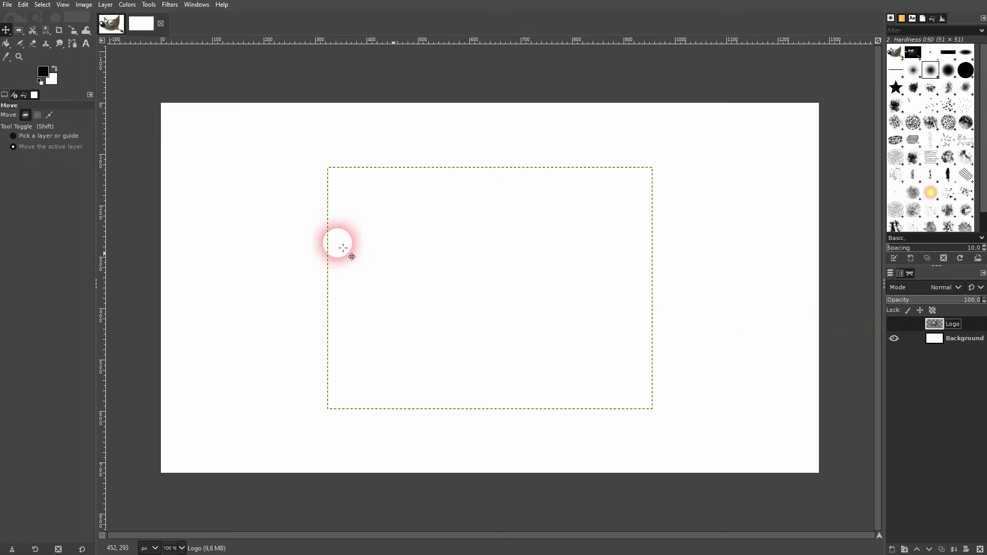
{"action": "left_click", "coordinate": [931, 338]}
Add the text "SOME TEXT" in Arial Bold 62 px on the right half of the canvas
{"action": "left_click", "coordinate": [86, 44]}
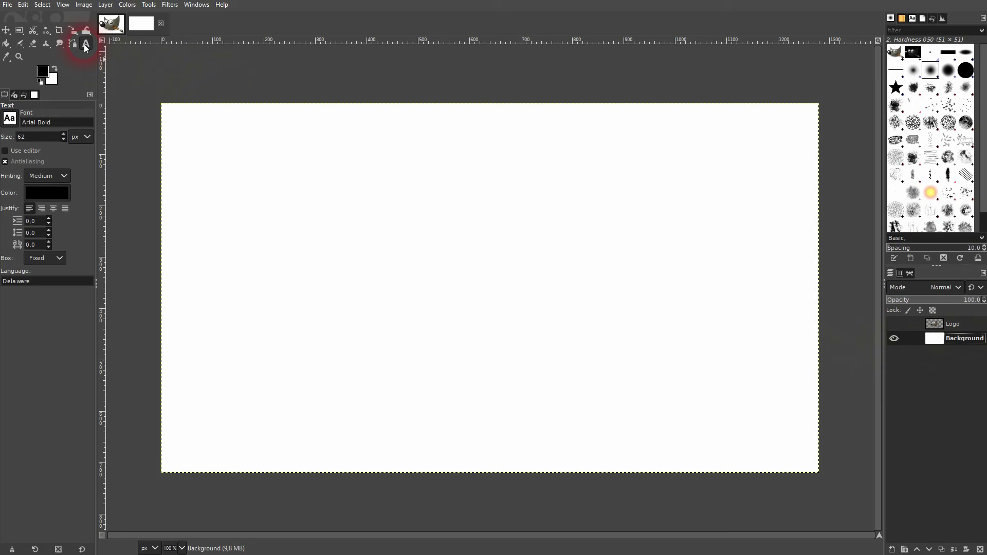
{"action": "left_click_drag", "start_coordinate": [232, 281], "coordinate": [409, 352]}
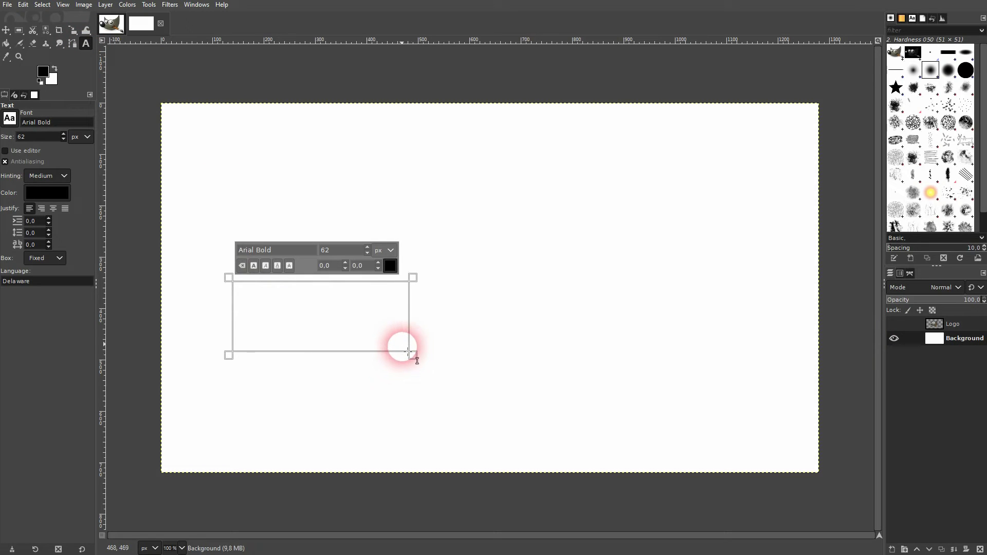
{"action": "left_click", "coordinate": [597, 250]}
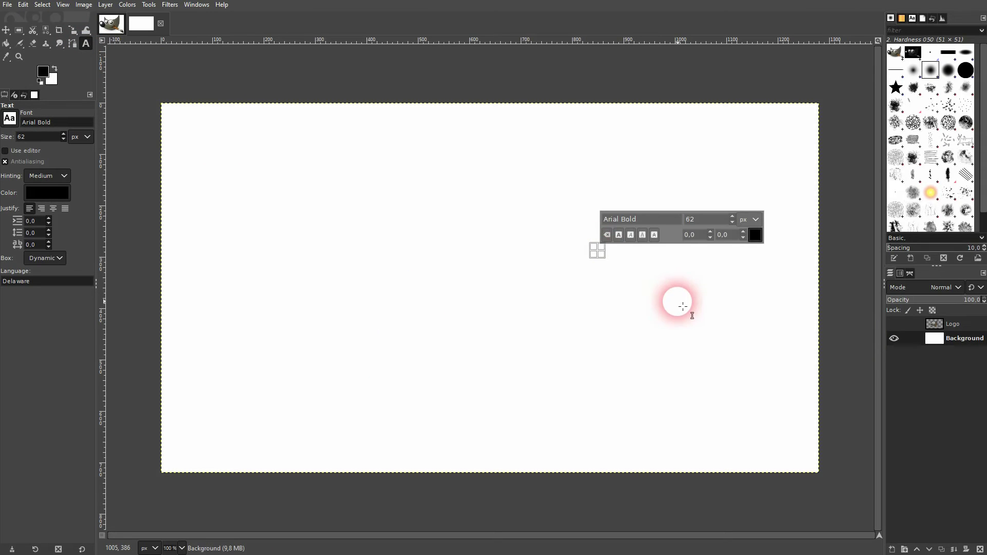
{"action": "type", "text": "SOME TEXT"}
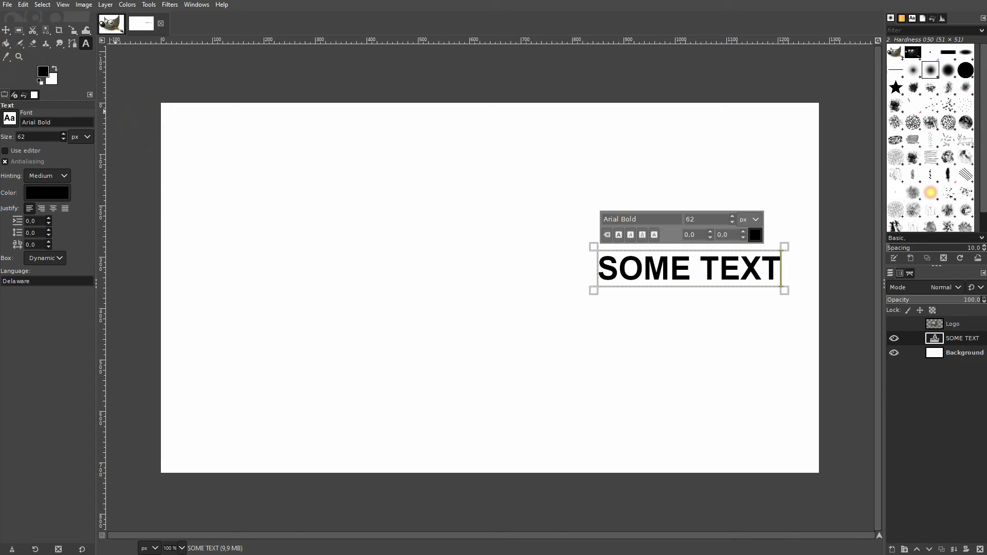
Center the SOME TEXT layer horizontally and vertically on the canvas with the Alignment tool
{"action": "left_click", "coordinate": [6, 31]}
{"action": "left_click", "coordinate": [720, 283]}
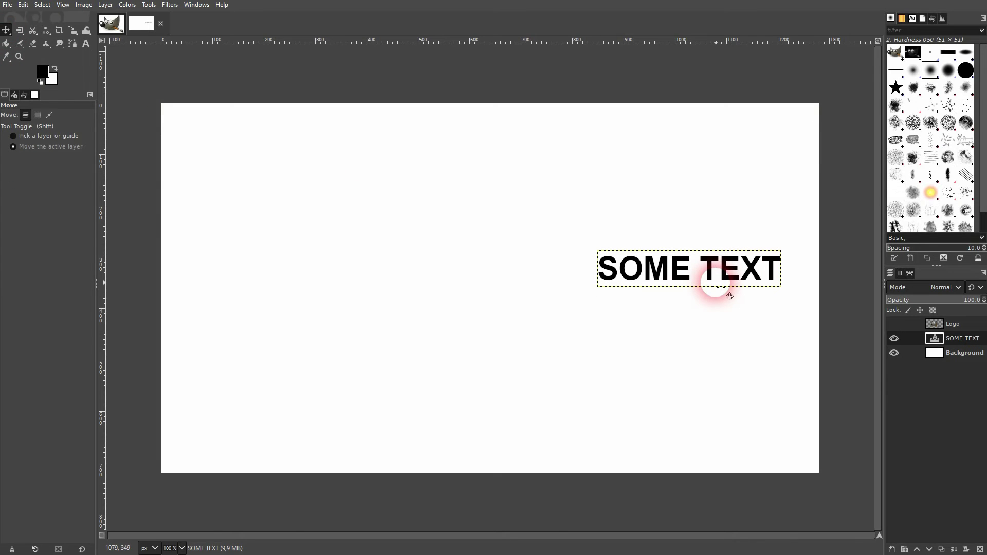
{"action": "left_click", "coordinate": [76, 44]}
{"action": "left_click_drag", "start_coordinate": [14, 31], "coordinate": [31, 42]}
{"action": "left_click", "coordinate": [712, 291]}
{"action": "left_click", "coordinate": [671, 259]}
{"action": "left_click", "coordinate": [278, 194]}
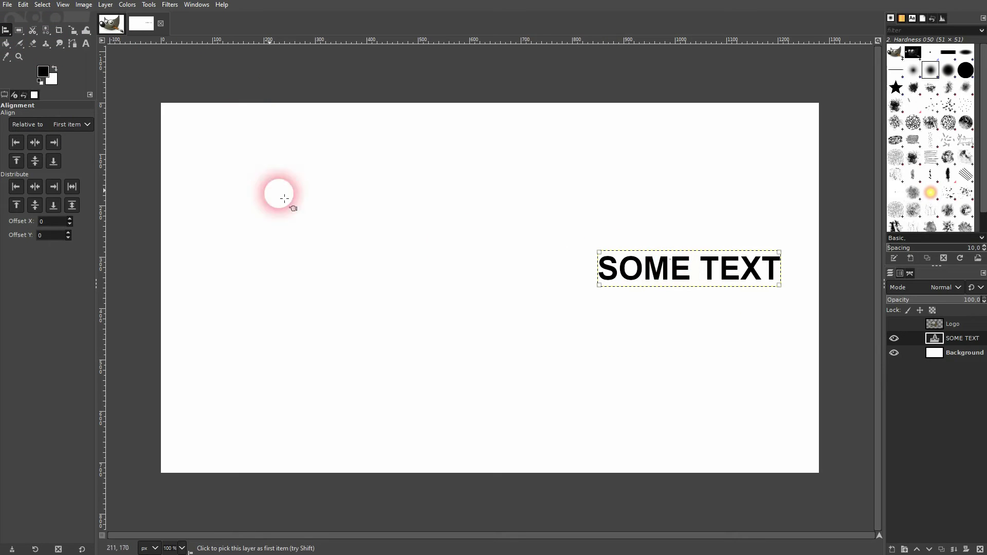
{"action": "left_click", "coordinate": [35, 142]}
{"action": "left_click", "coordinate": [35, 161]}
{"action": "left_click", "coordinate": [506, 304]}
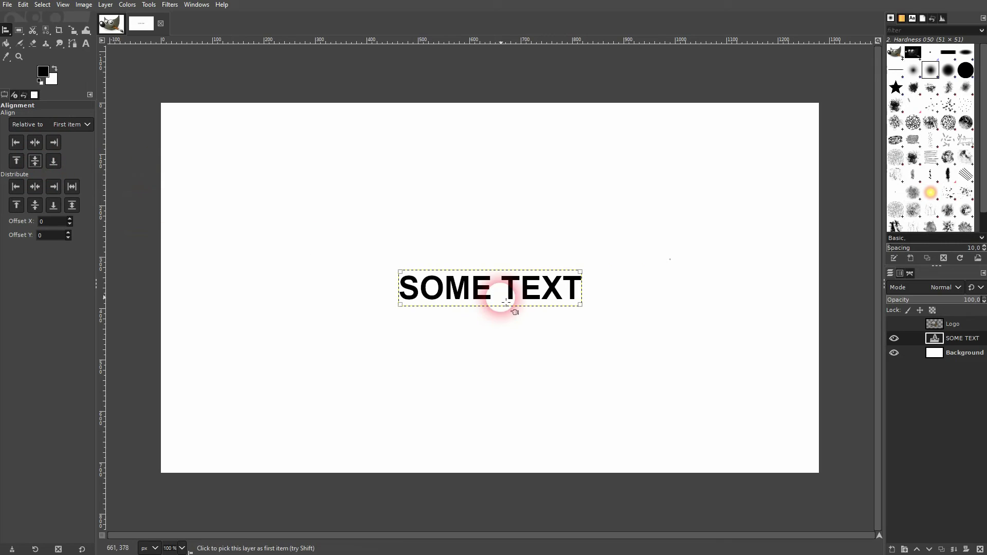
Draw an oversized text box above and left of the centered text and enter "SOME TEXT 2" in it
{"action": "left_click", "coordinate": [106, 53]}
{"action": "left_click", "coordinate": [86, 44]}
{"action": "left_click_drag", "start_coordinate": [232, 141], "coordinate": [589, 241]}
{"action": "left_click", "coordinate": [329, 160]}
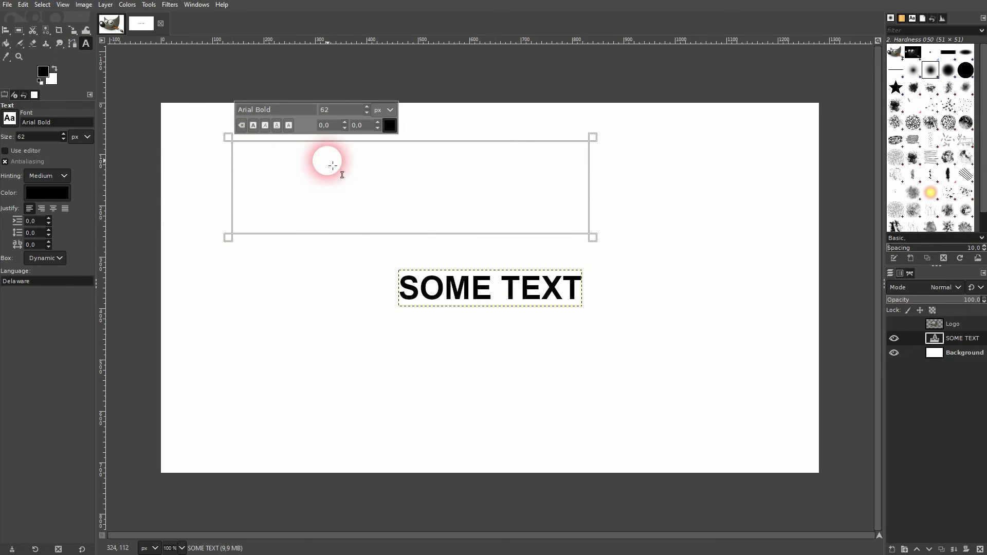
{"action": "type", "text": "SOME"}
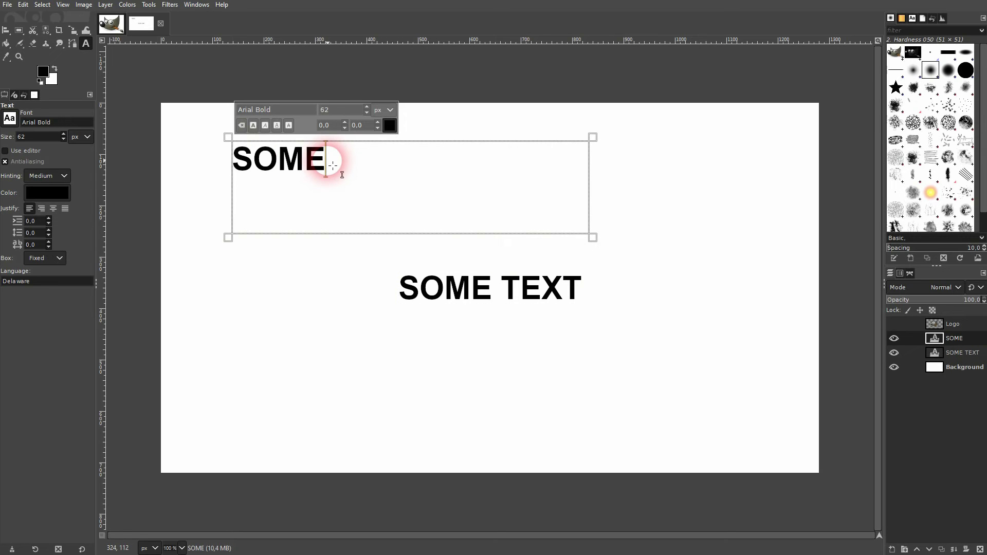
{"action": "type", "text": " TEXT 2"}
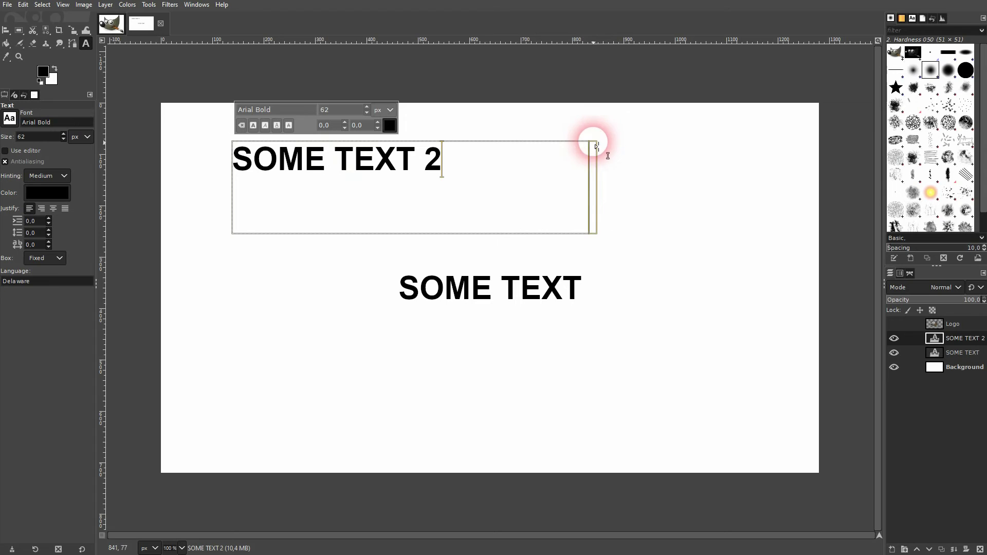
Align the SOME TEXT 2 layer to the horizontal and vertical center of the canvas
{"action": "left_click", "coordinate": [7, 31]}
{"action": "left_click", "coordinate": [368, 164]}
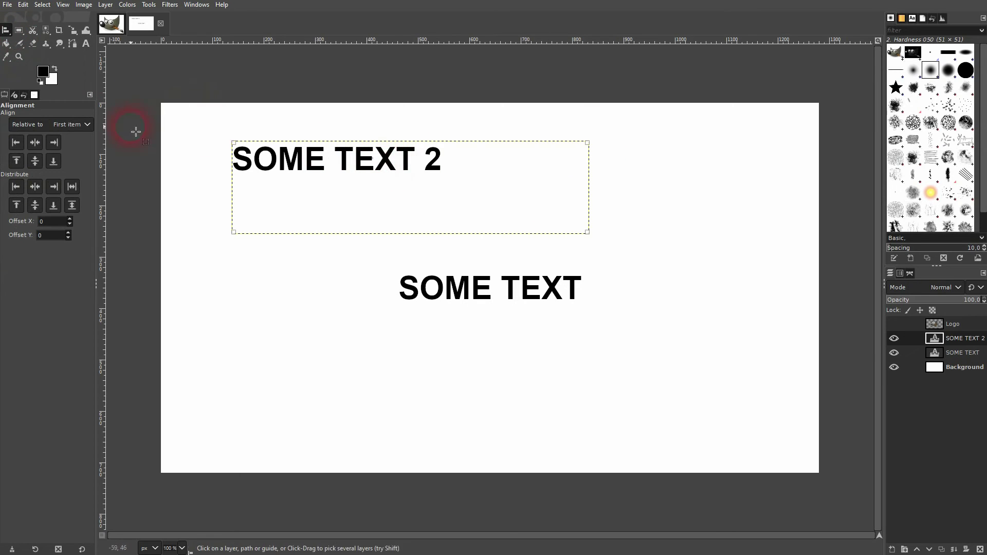
{"action": "left_click", "coordinate": [35, 143]}
{"action": "left_click", "coordinate": [35, 160]}
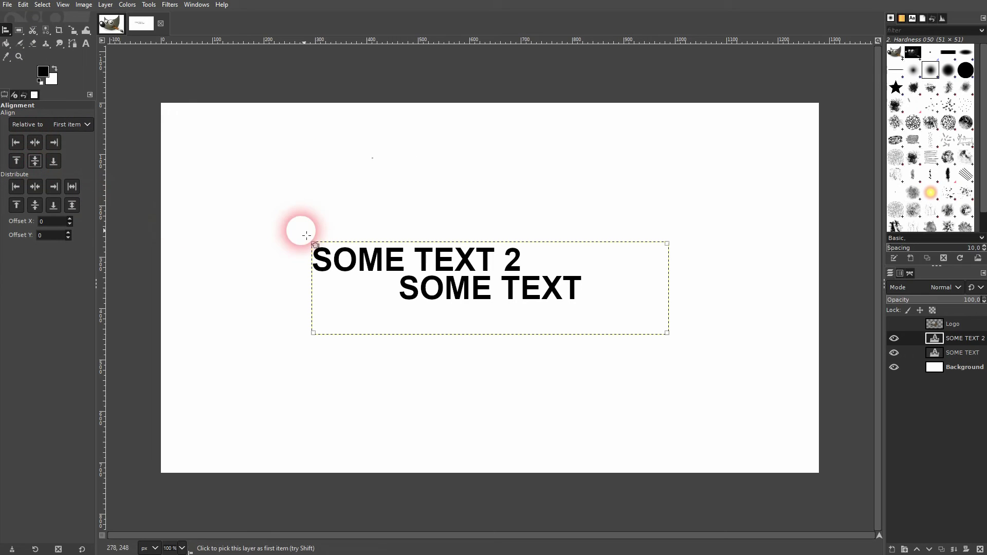
Hide the SOME TEXT layer and crop the image to its content around SOME TEXT 2
{"action": "left_click", "coordinate": [895, 353]}
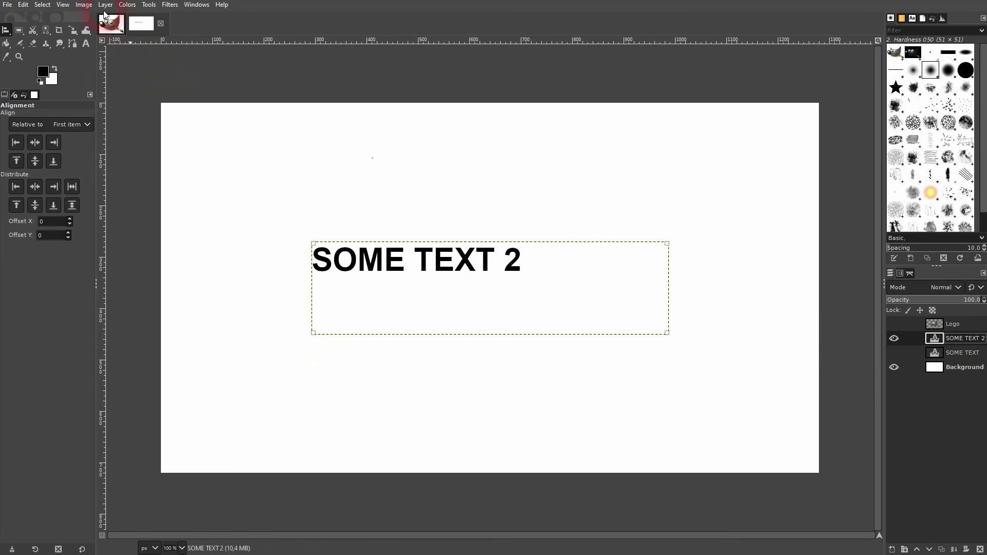
{"action": "left_click", "coordinate": [84, 4]}
{"action": "left_click", "coordinate": [149, 191]}
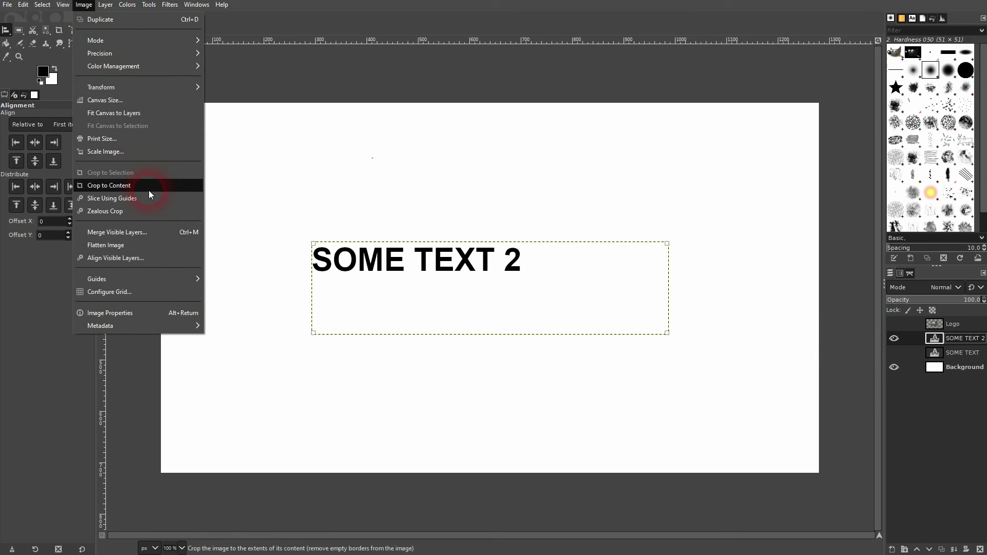
{"action": "left_click", "coordinate": [513, 267]}
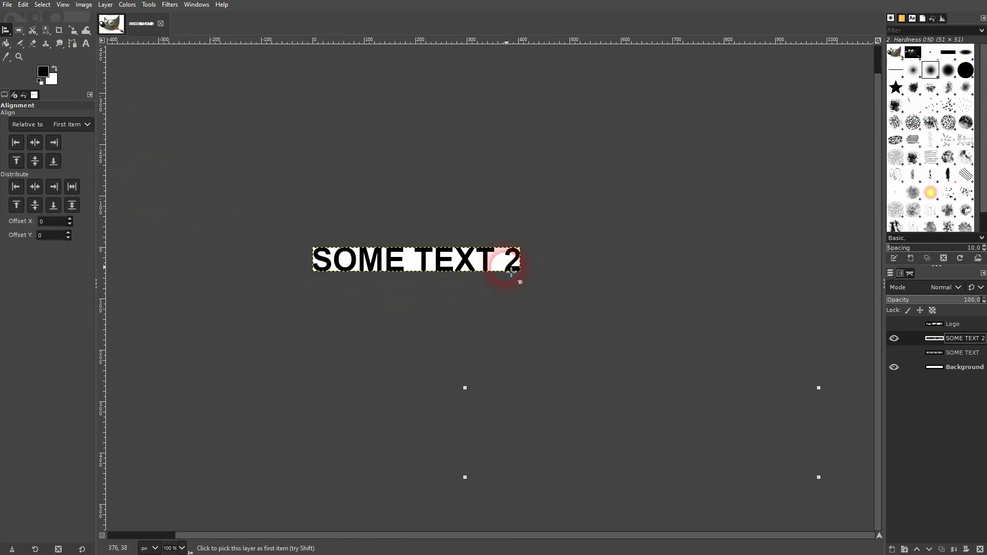
{"action": "left_click", "coordinate": [102, 65]}
Create another blank image from the 1280×720 (HD 720p) template
{"action": "left_click", "coordinate": [8, 5]}
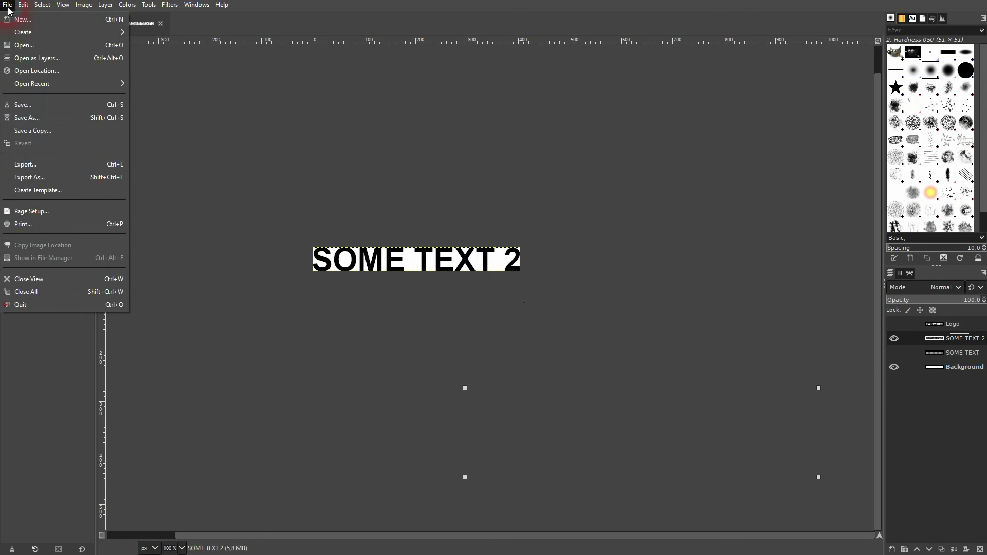
{"action": "left_click", "coordinate": [10, 21]}
{"action": "left_click", "coordinate": [262, 188]}
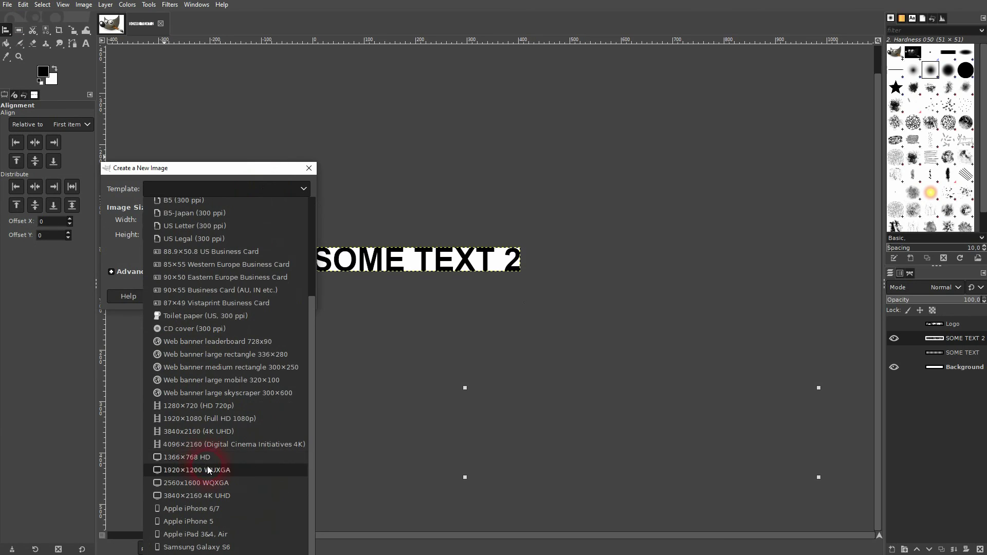
{"action": "left_click", "coordinate": [180, 407]}
{"action": "left_click", "coordinate": [238, 303]}
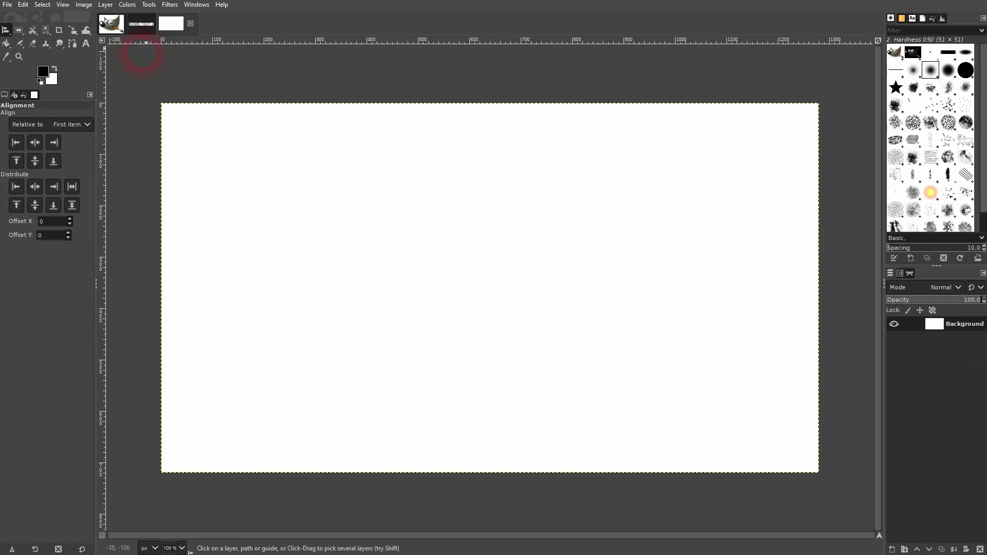
Copy the SOME TEXT 2 layer from the cropped image into the new blank image as a layer named Text 2
{"action": "left_click", "coordinate": [143, 22]}
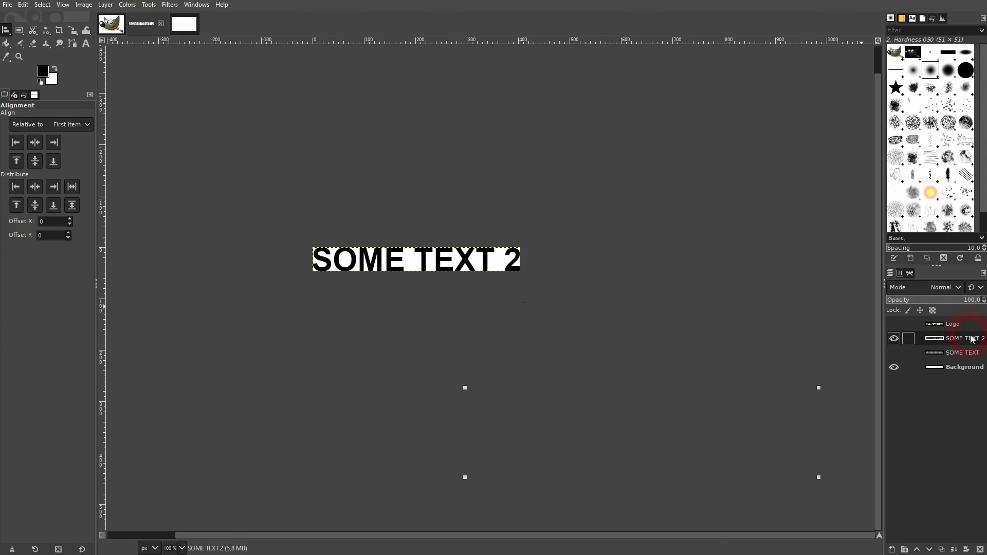
{"action": "key", "text": "ctrl+c"}
{"action": "key", "text": "alt+3"}
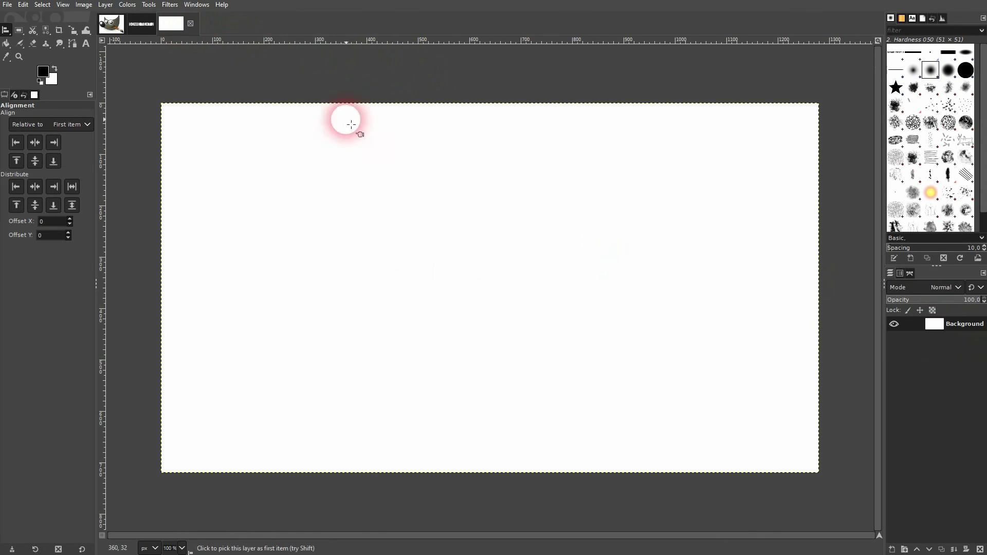
{"action": "key", "text": "ctrl+v"}
{"action": "double_click", "coordinate": [967, 328]}
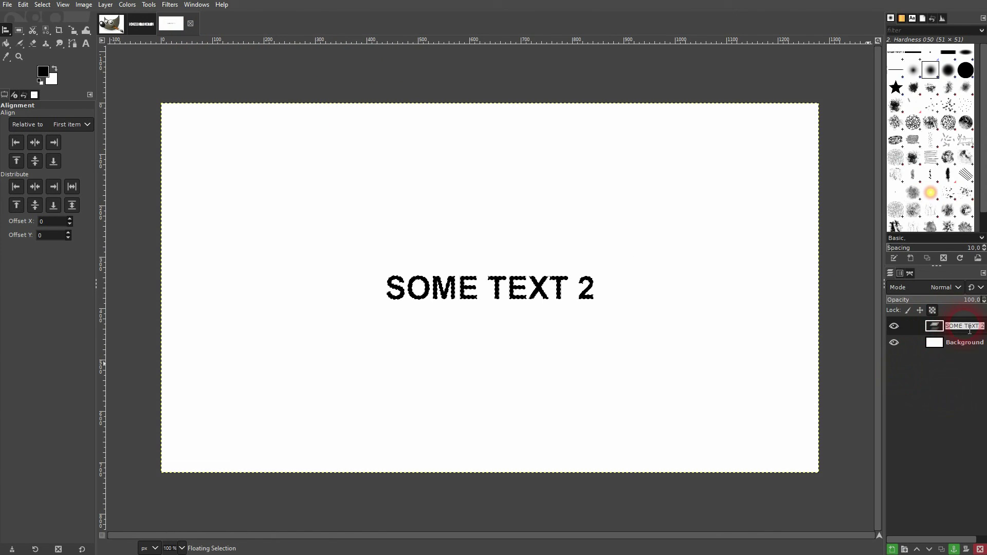
{"action": "key", "text": "Return"}
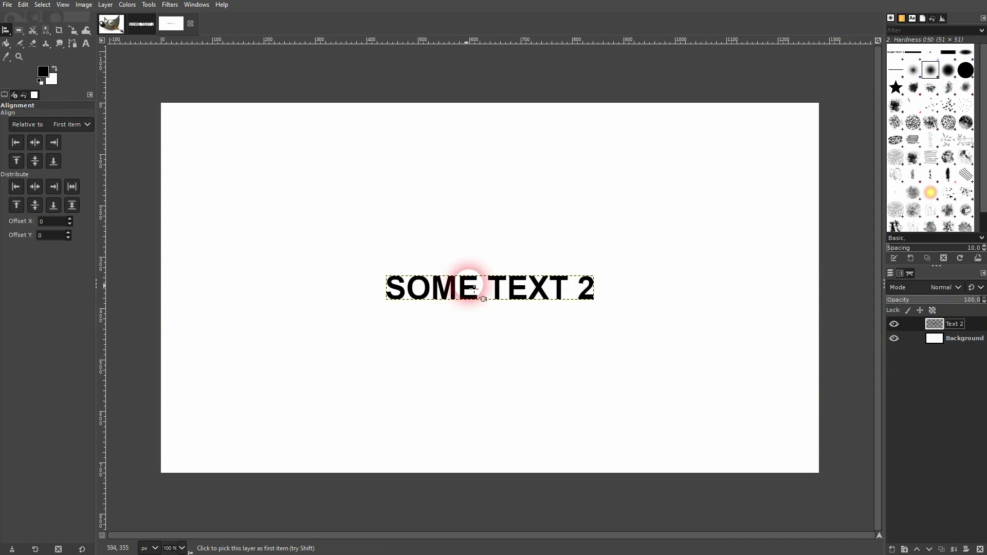
Move the Text 2 layer right and slightly down, and center it horizontally and vertically with the Alignment tool
{"action": "left_click", "coordinate": [44, 71]}
{"action": "left_click", "coordinate": [7, 35]}
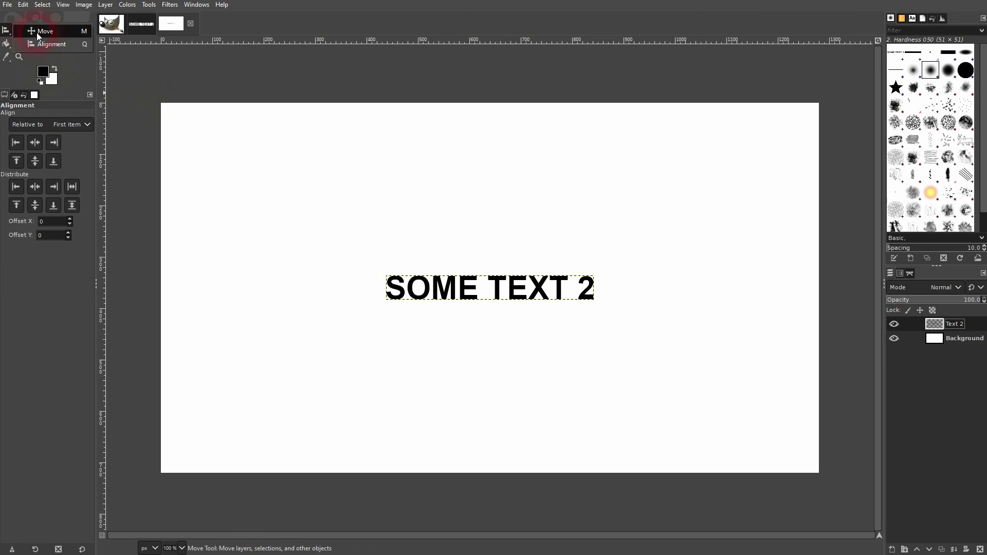
{"action": "left_click", "coordinate": [44, 32]}
{"action": "left_click_drag", "start_coordinate": [474, 291], "coordinate": [534, 304]}
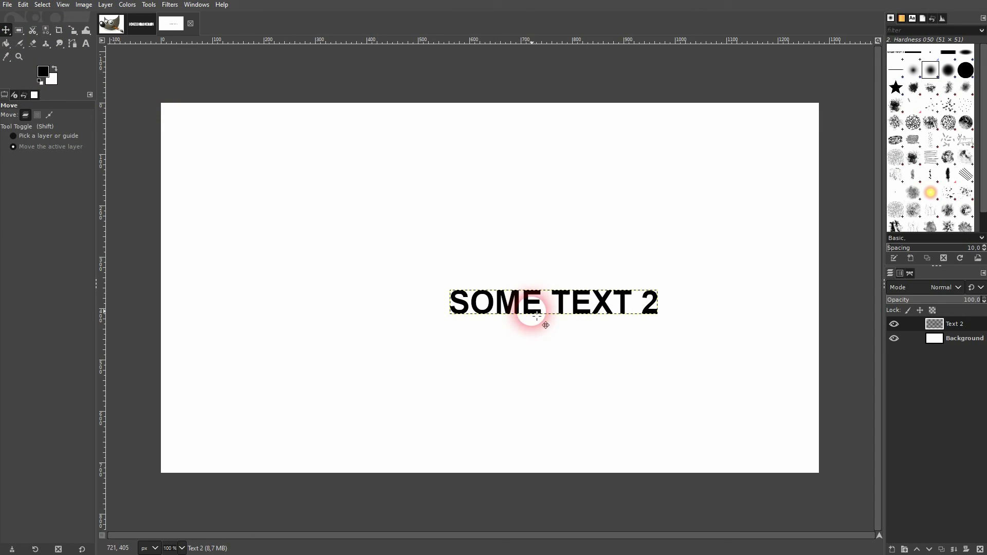
{"action": "key", "text": "q"}
{"action": "left_click", "coordinate": [504, 302]}
{"action": "left_click", "coordinate": [36, 162]}
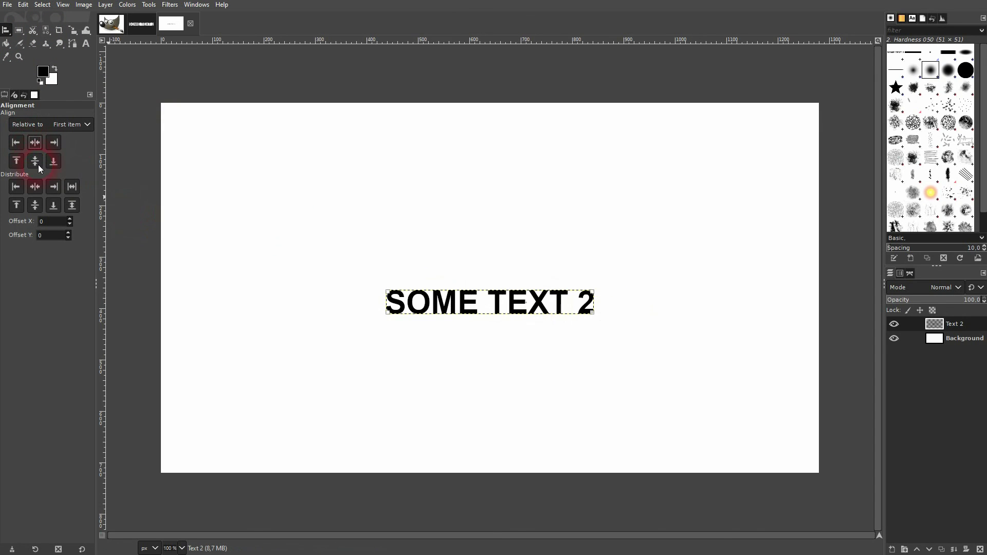